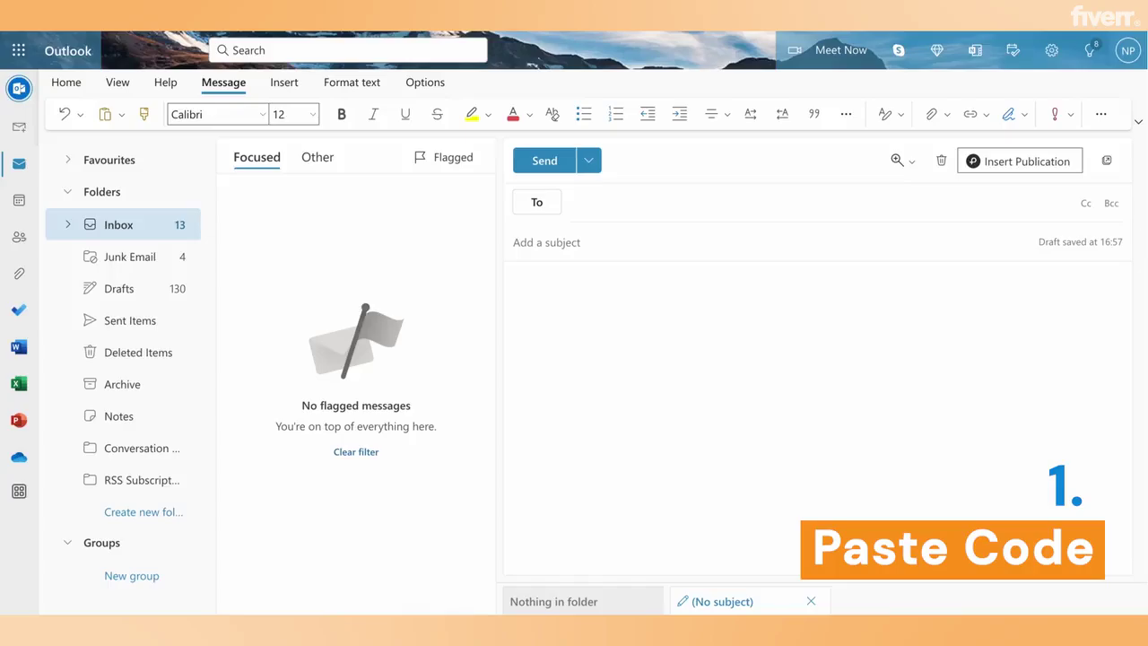
- Paste 'Birthday' into the message body, then show the newsletter page's source and select it all
type("Birthday")
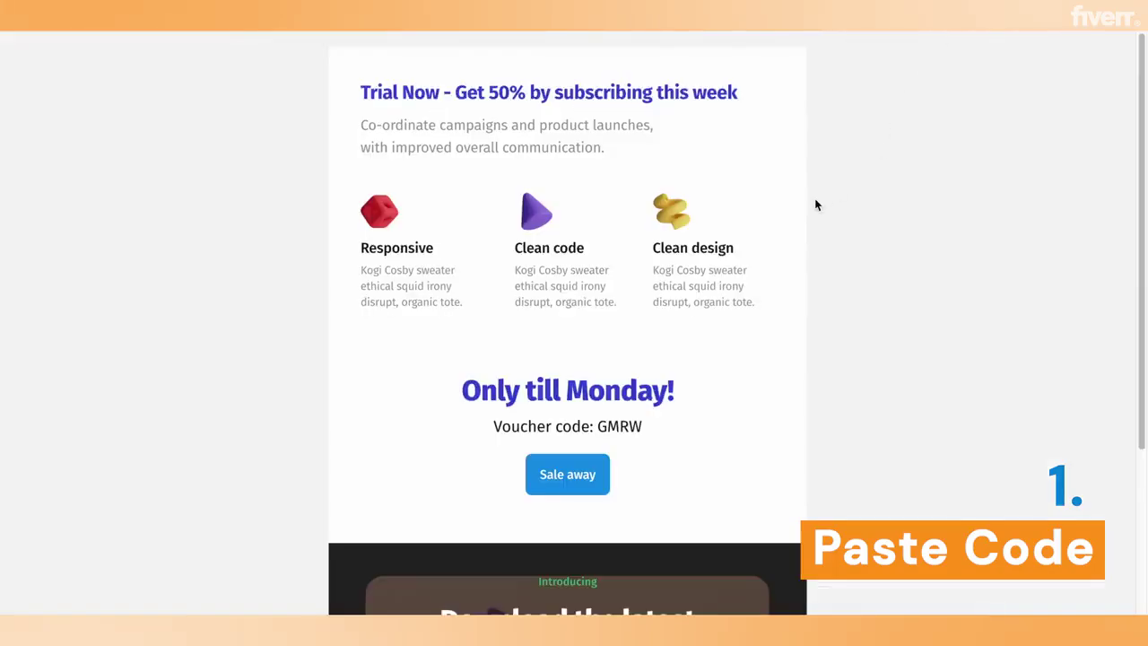
right_click(716, 385)
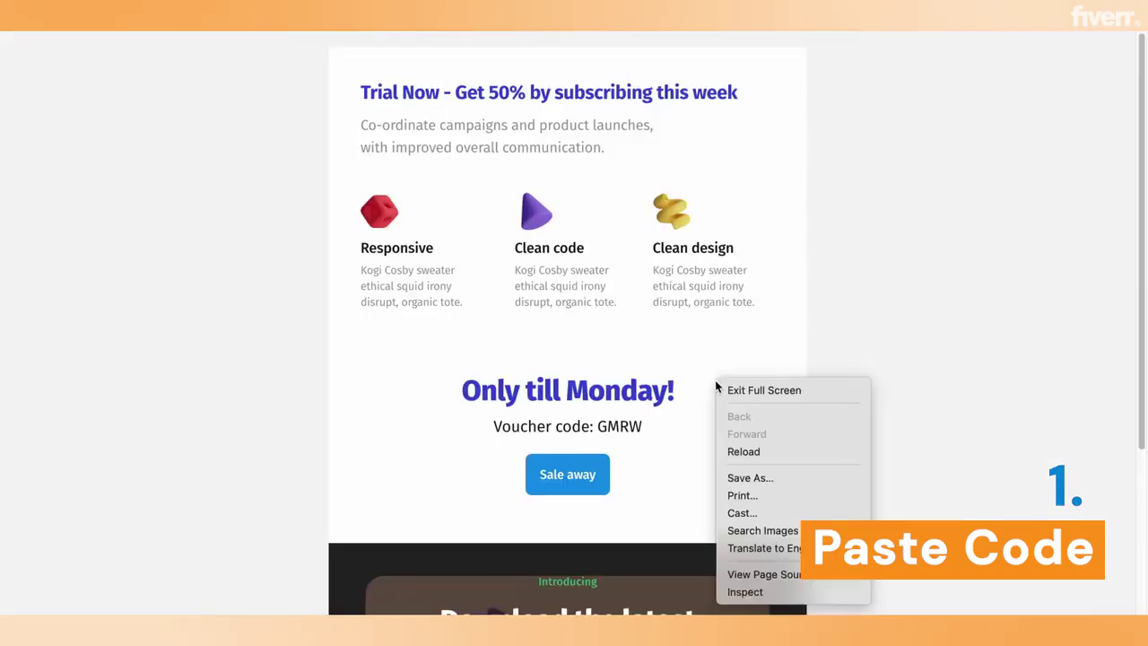
left_click(788, 574)
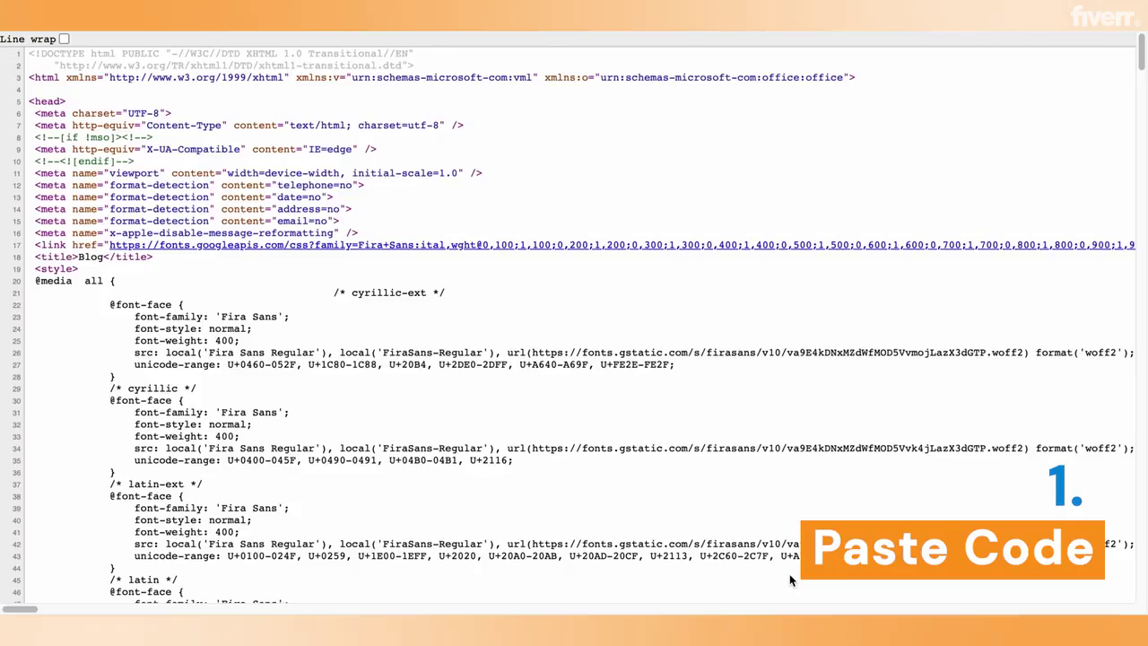
key("super+a")
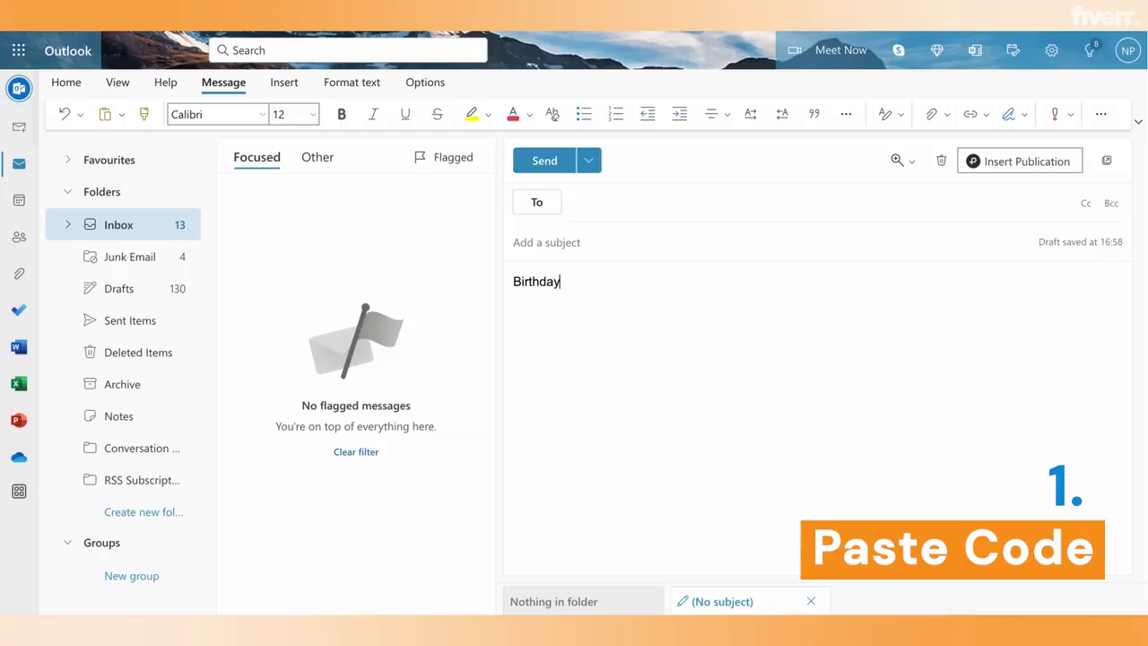
- Select 'Birthday' in the draft body and open Chrome DevTools beside the message
left_click_drag(567, 282, 512, 282)
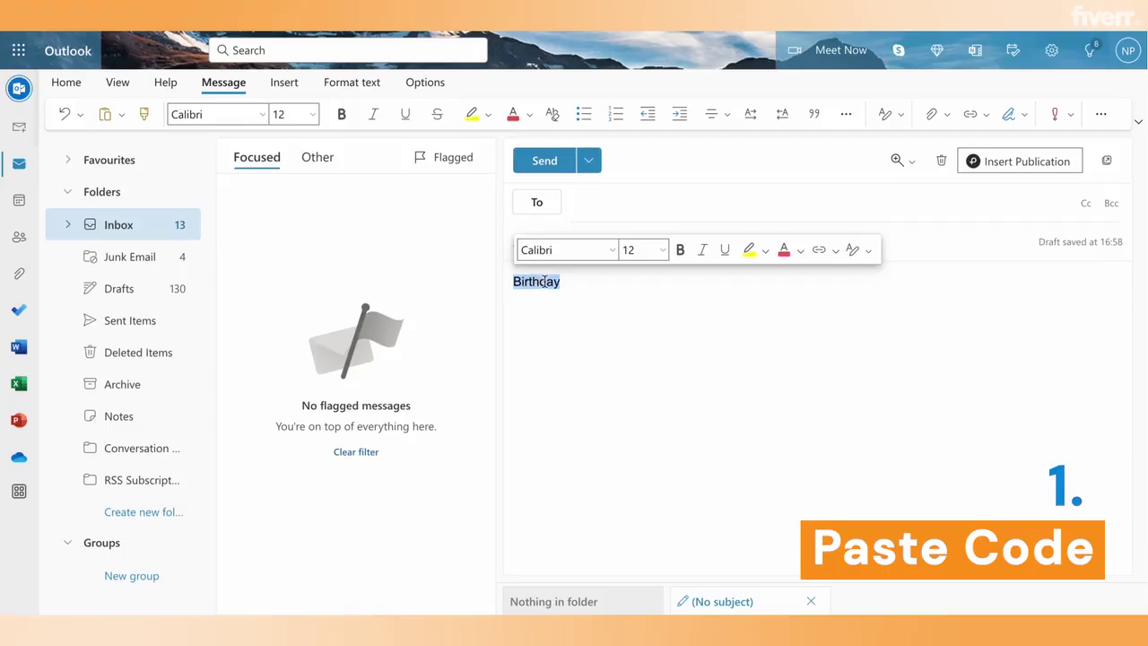
right_click(556, 285)
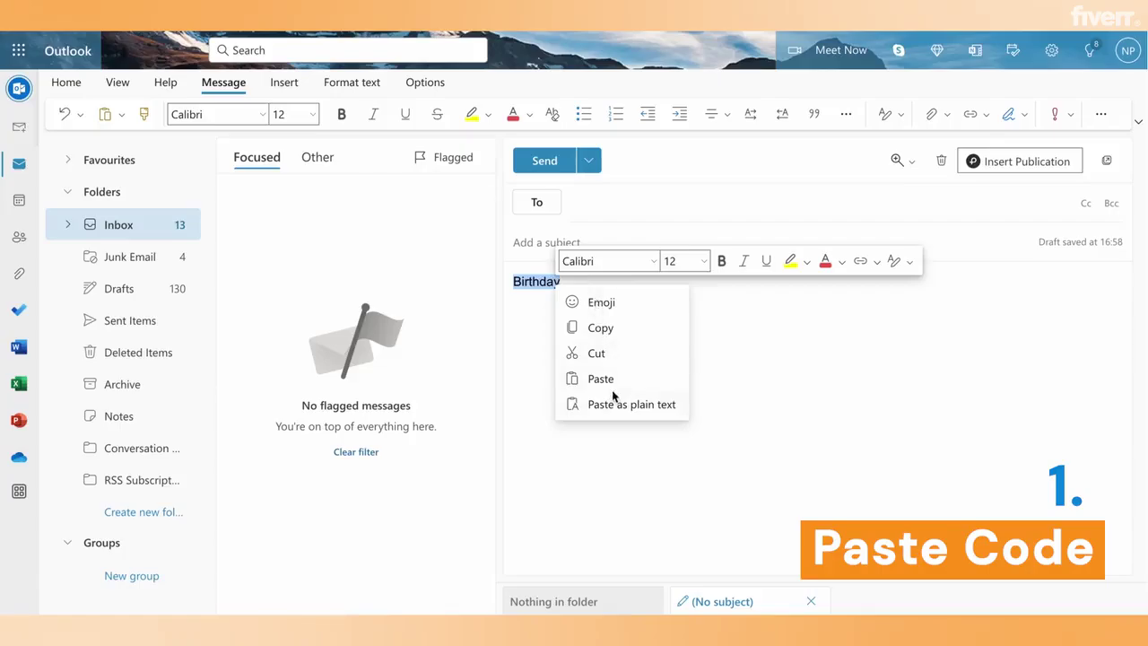
key("Escape")
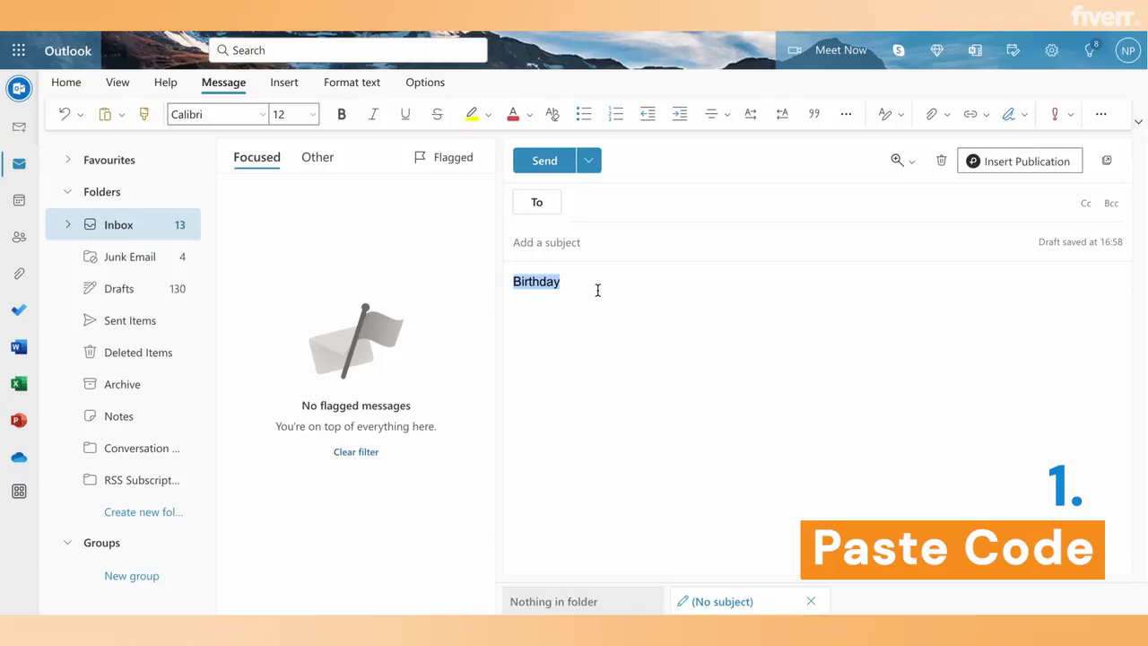
key("ctrl+shift+i")
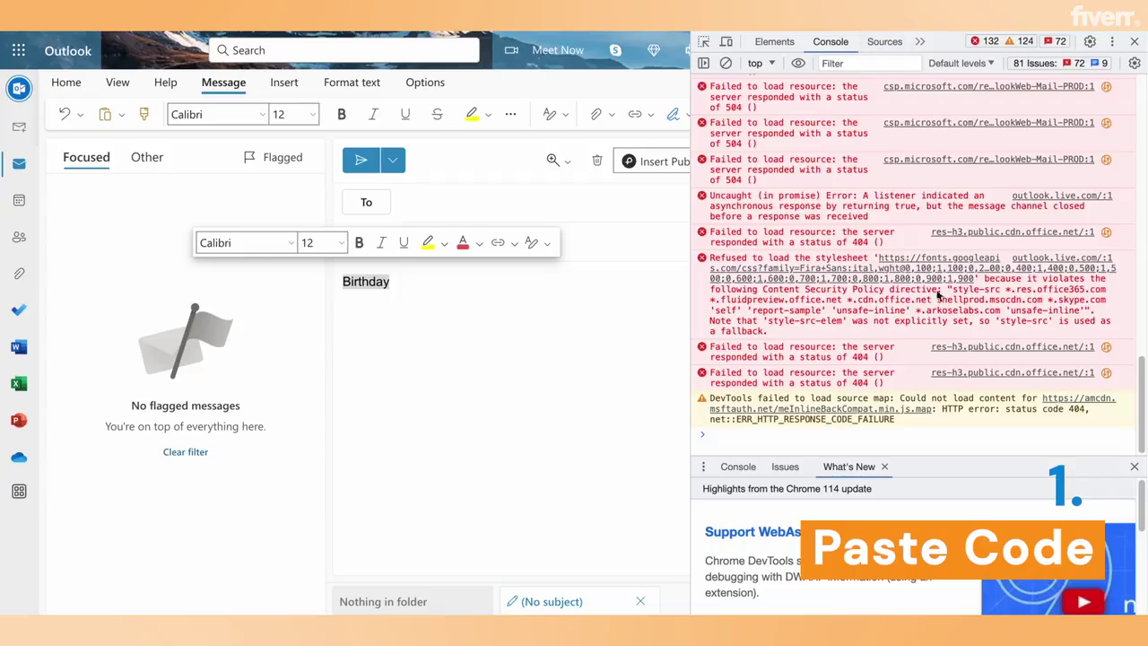
- Search the Elements panel for the Birthday element
left_click(774, 42)
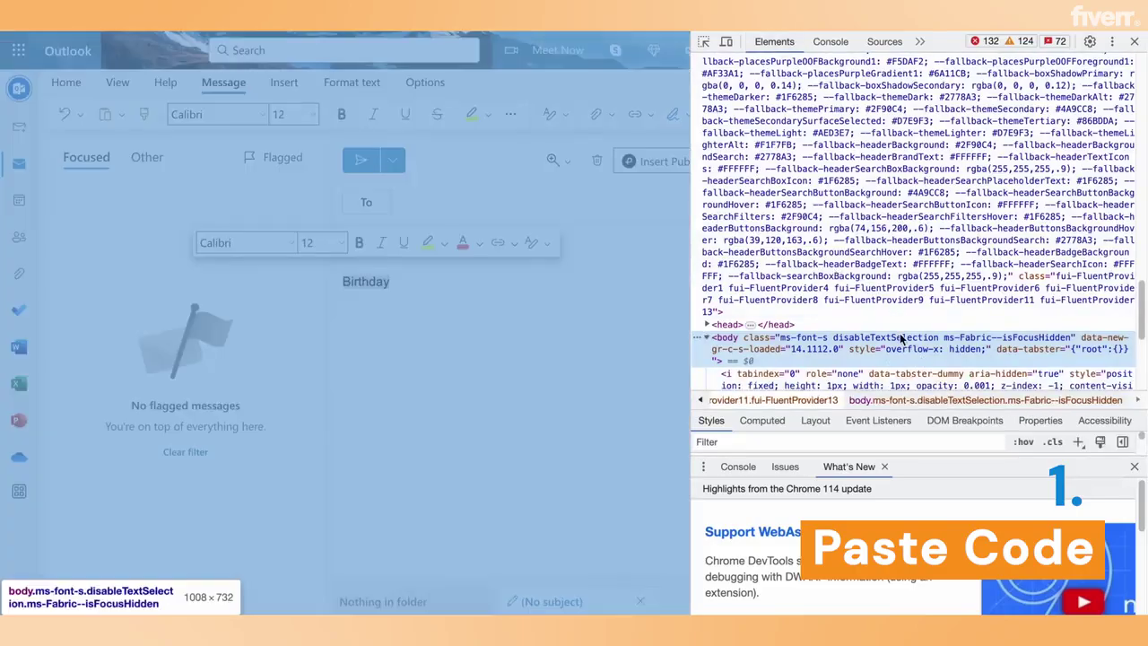
key("ctrl+f")
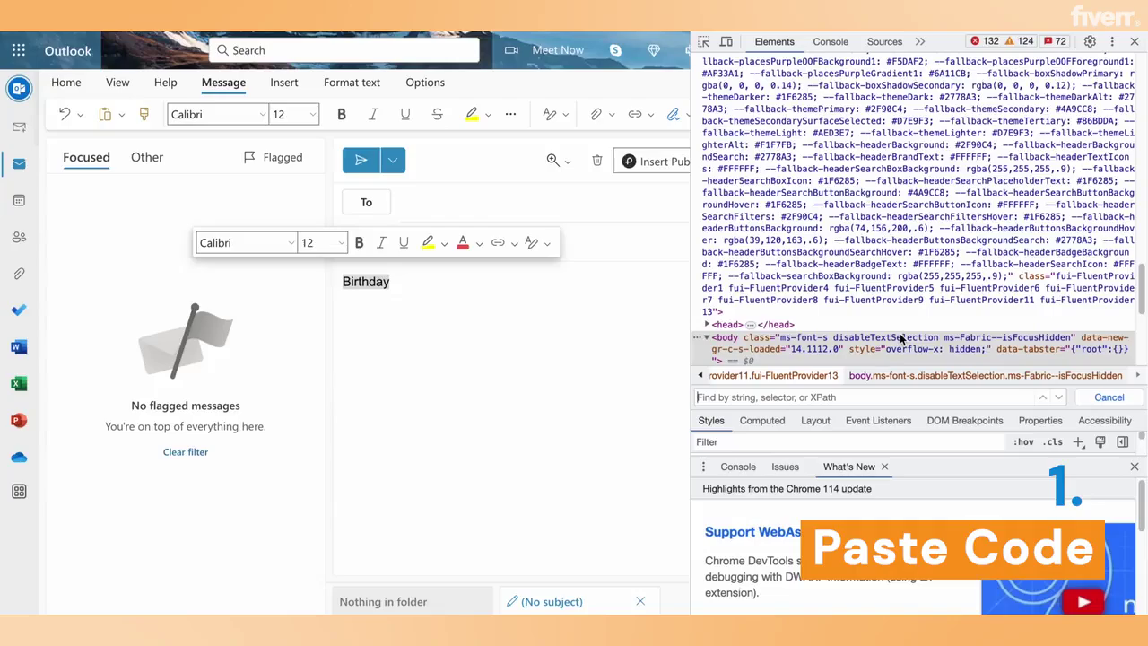
type("Birthday")
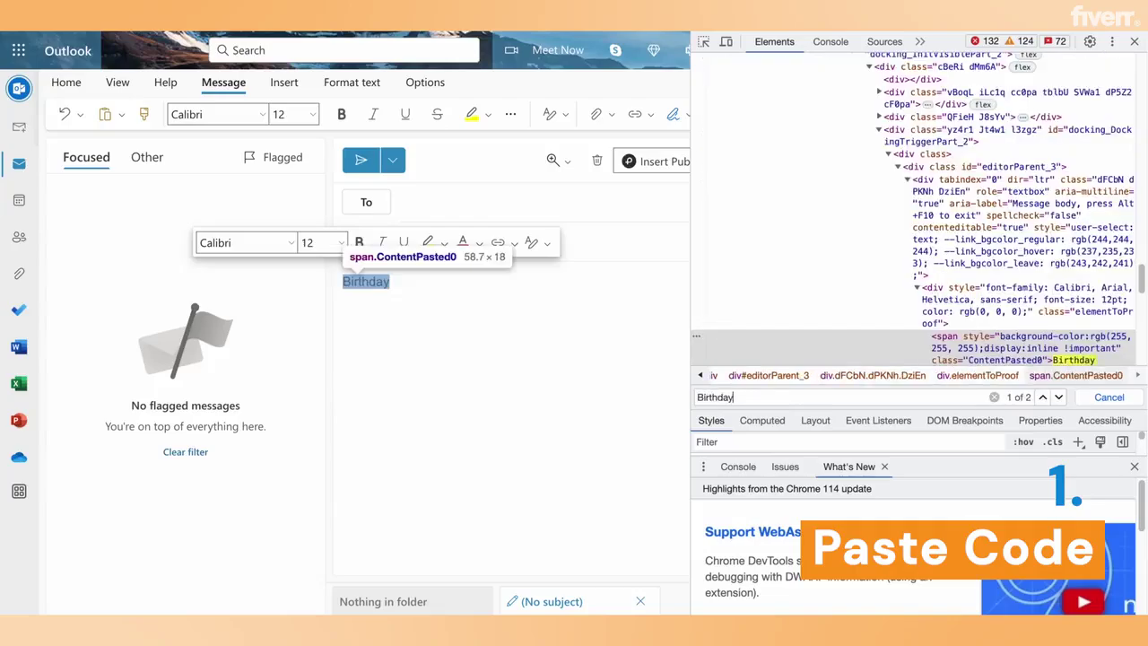
- Replace the Birthday span's HTML with the copied newsletter code, then close DevTools
right_click(991, 348)
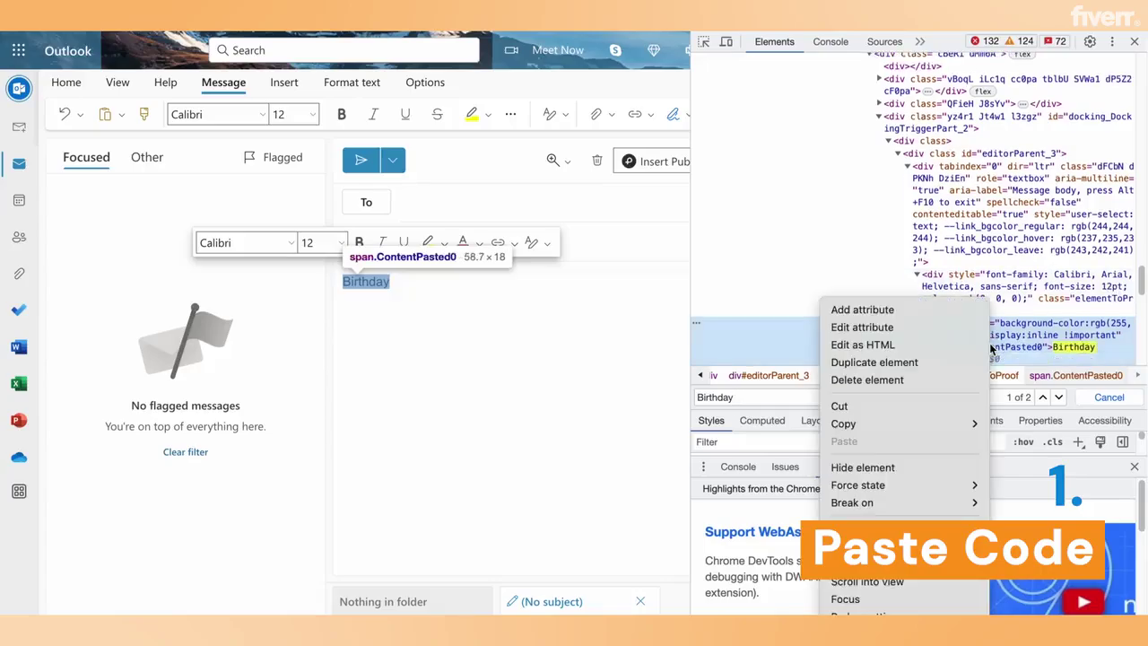
left_click(955, 346)
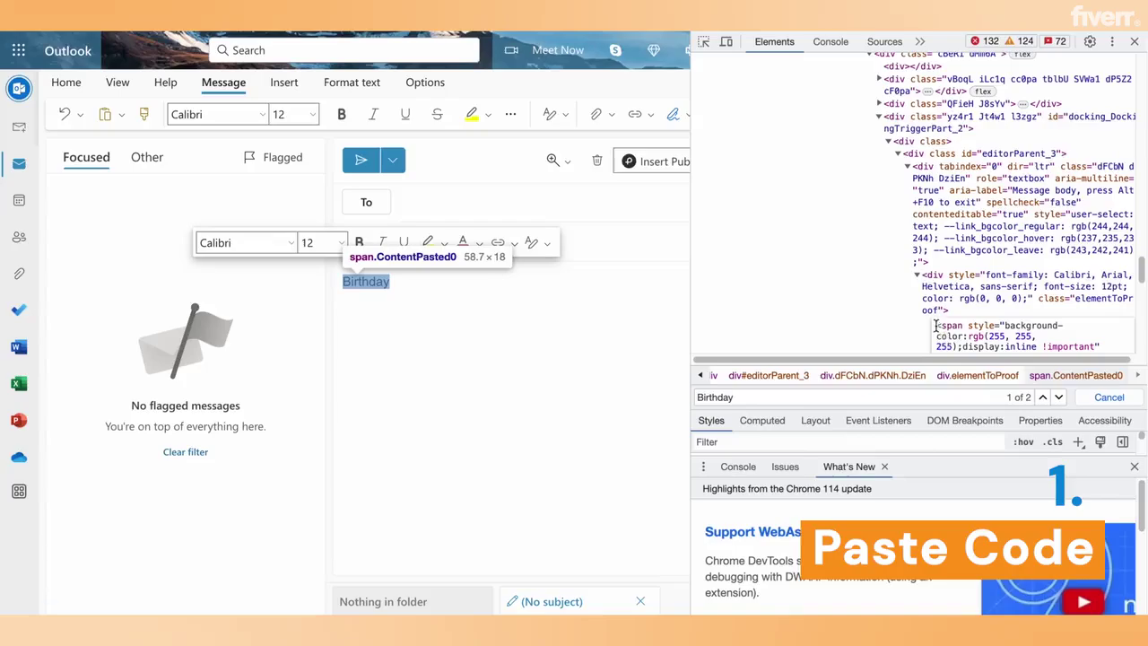
key("ctrl+a")
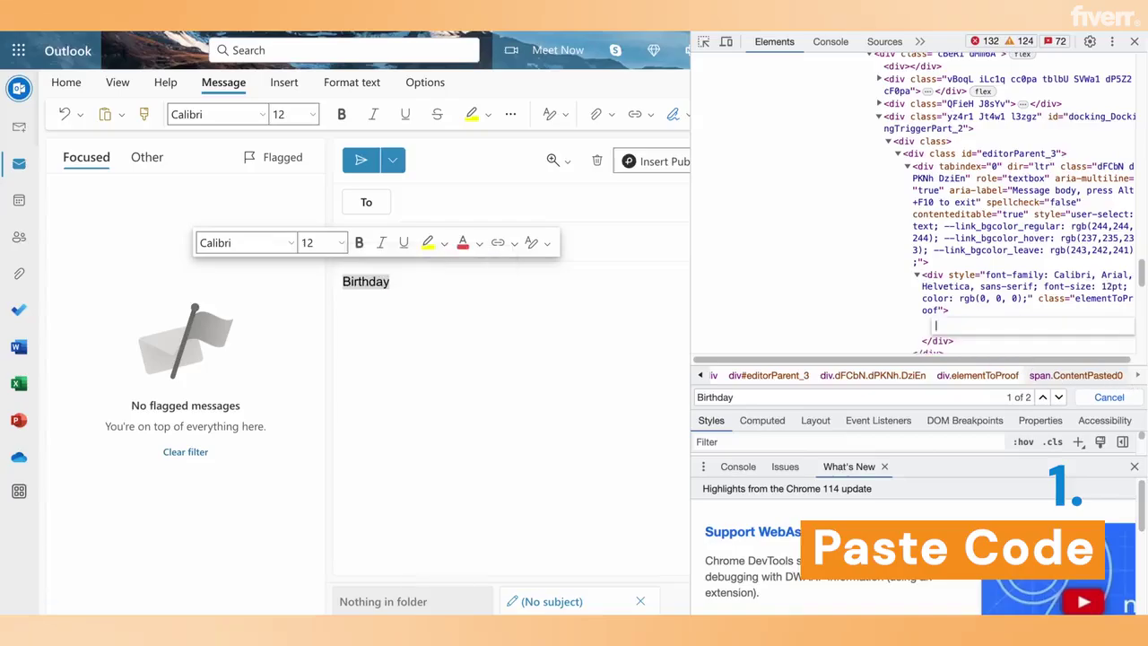
key("ctrl+v")
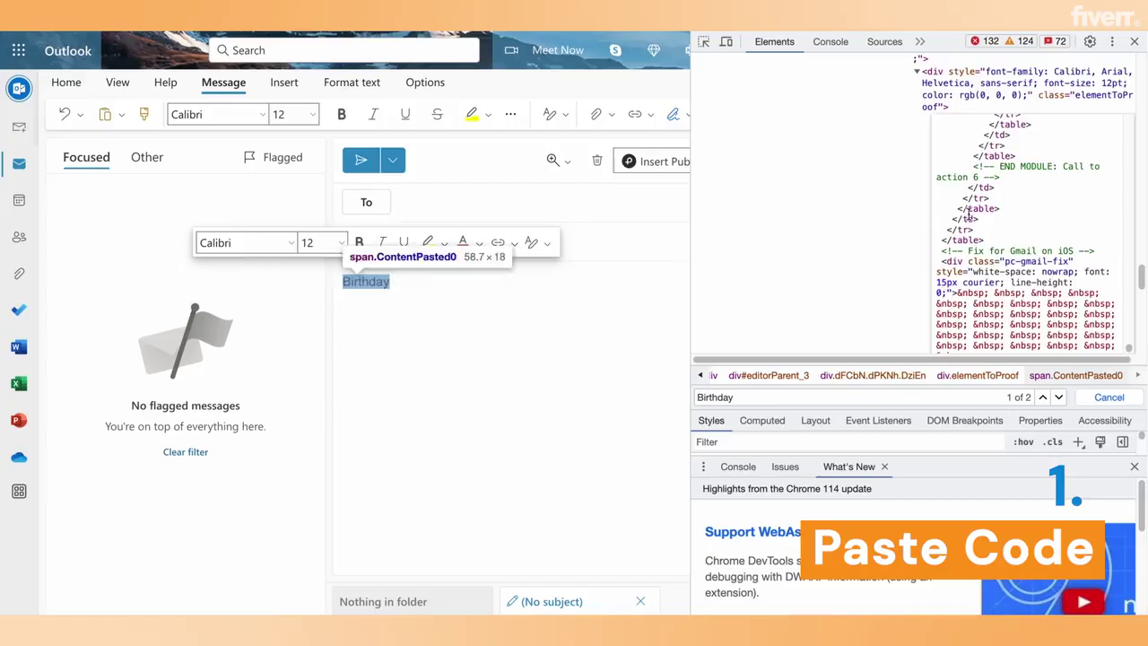
left_click(865, 225)
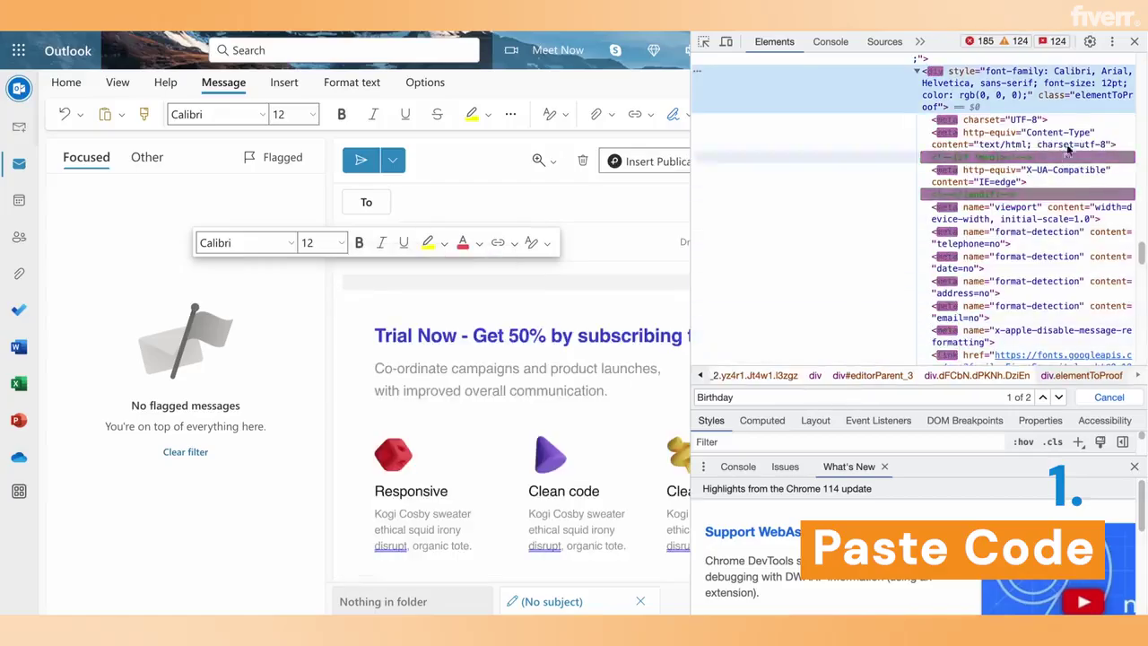
left_click(1134, 41)
scroll(1103, 343, "down", 6)
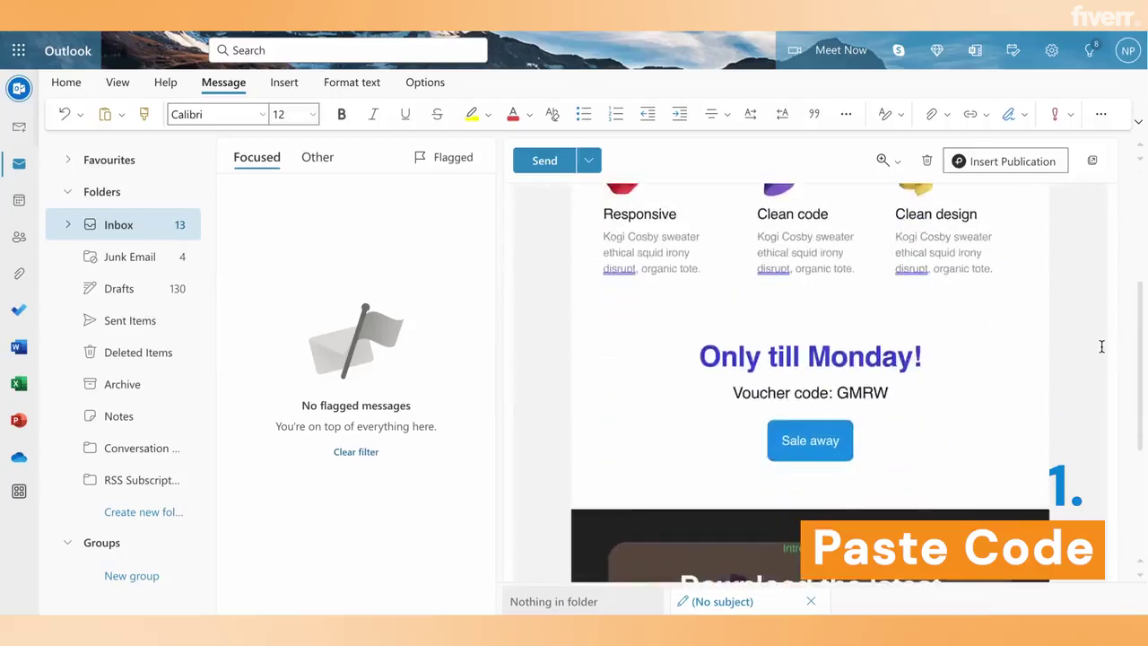
scroll(1101, 346, "up", 6)
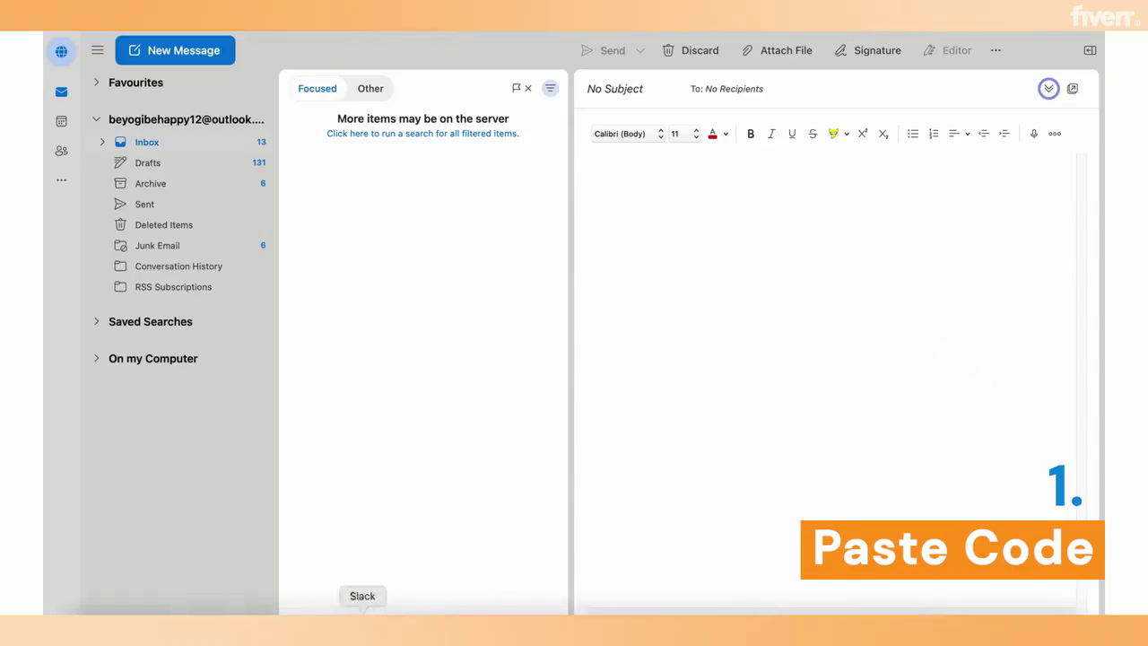
- Copy the whole newsletter page from the browser and paste it into the blank Outlook message body
left_click(163, 605)
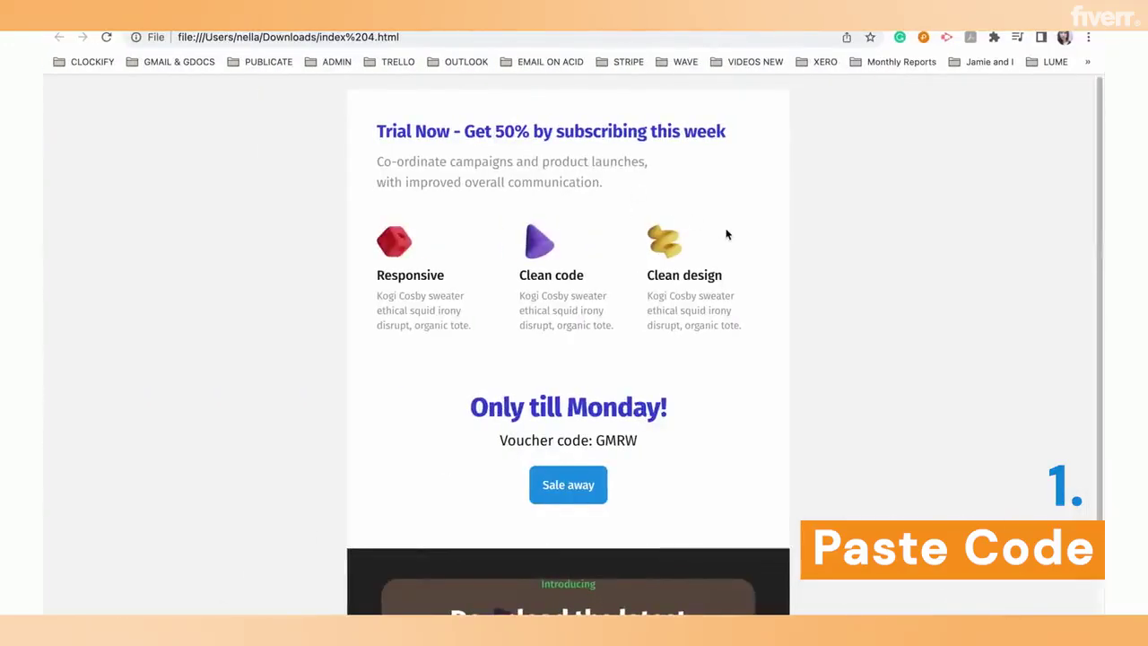
key("super+a")
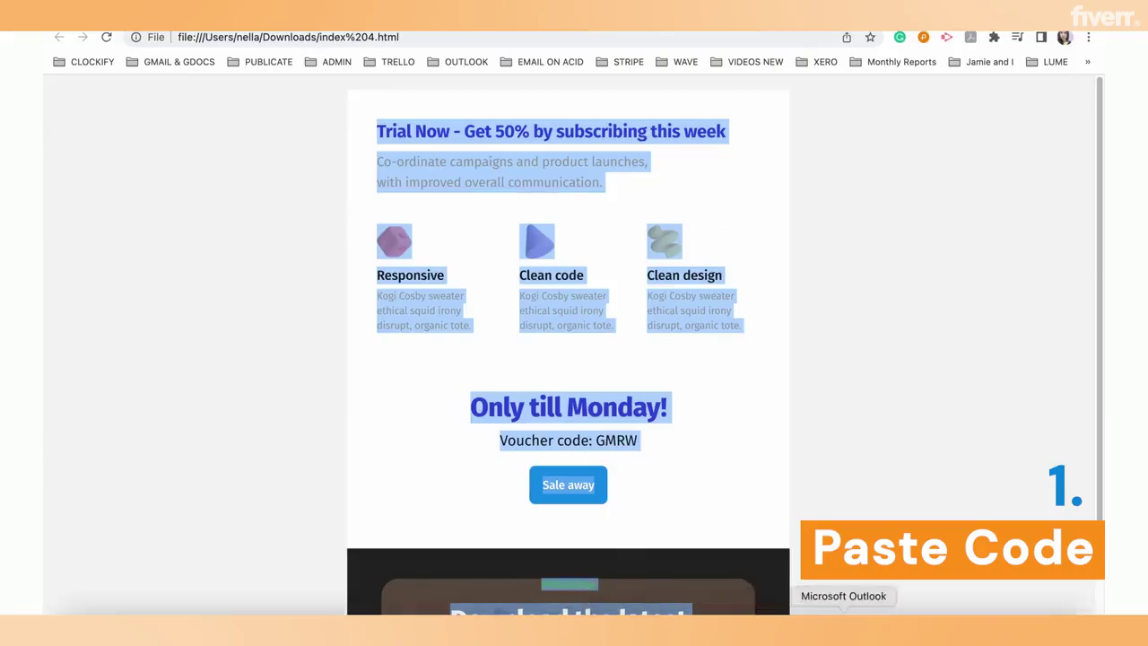
left_click(843, 617)
left_click(637, 191)
right_click(637, 191)
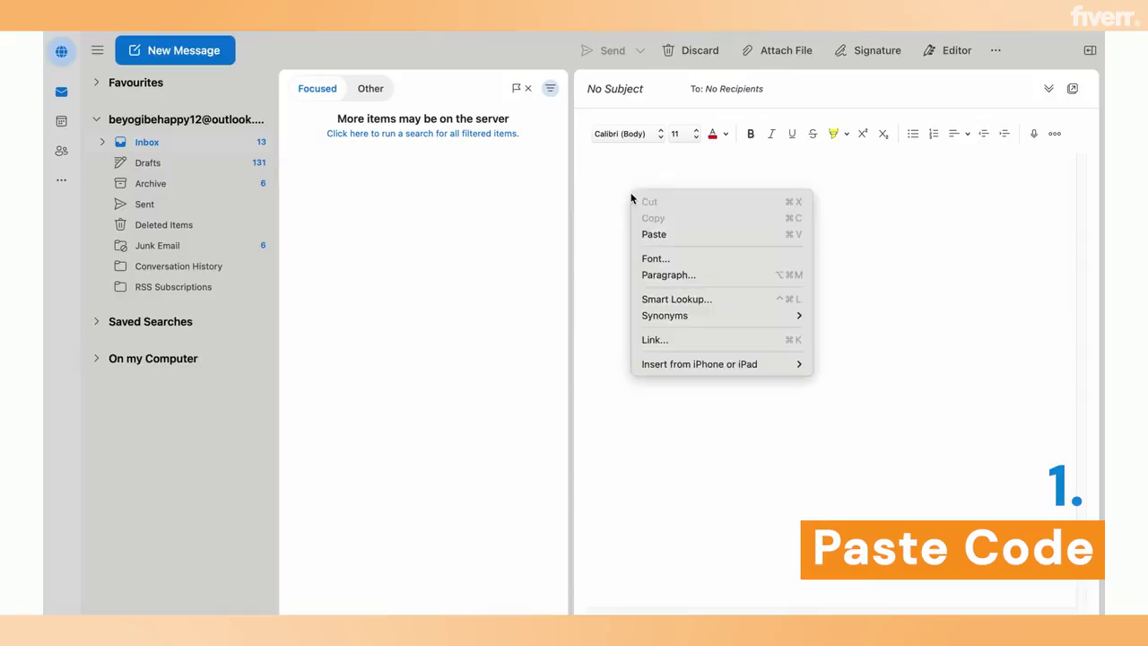
left_click(664, 236)
scroll(1050, 293, "up", 10)
scroll(1050, 293, "down", 2)
scroll(1050, 293, "up", 2)
scroll(1050, 293, "down", 1)
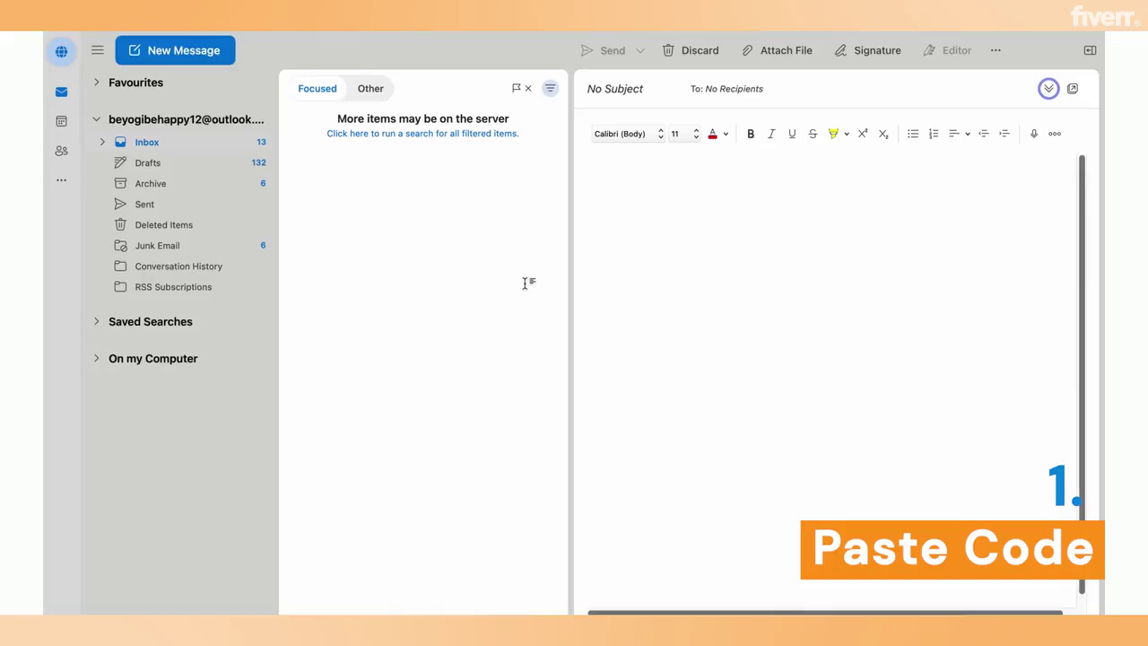
- Insert Template.html from the Desktop into the message as text via Attach File > Browse this Mac
left_click(786, 50)
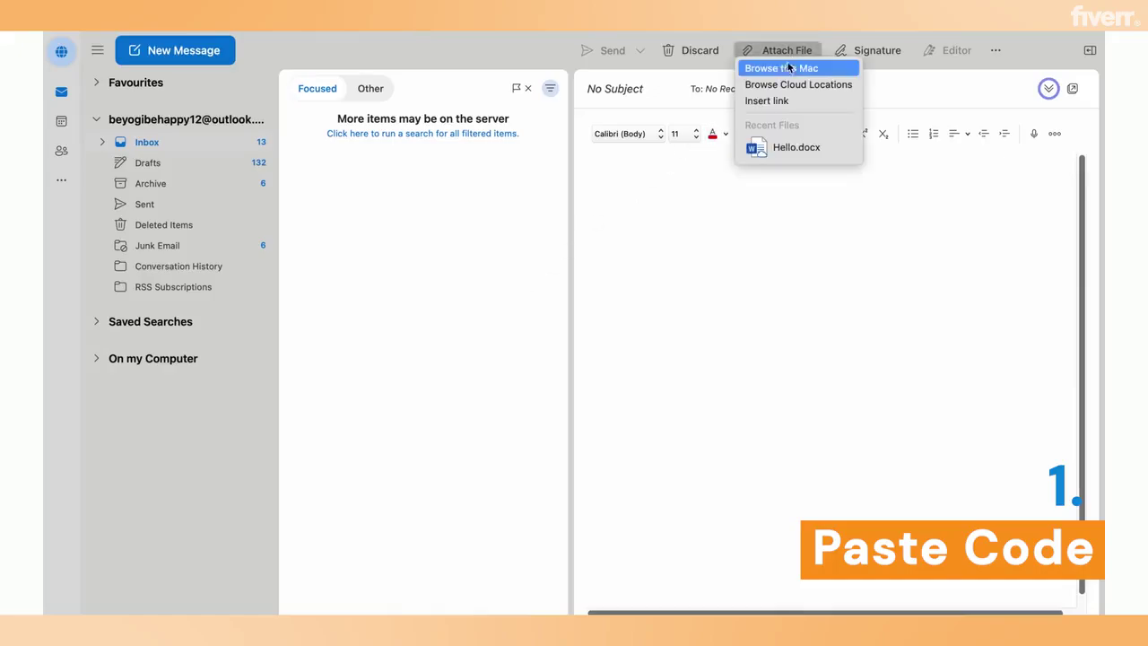
left_click(778, 72)
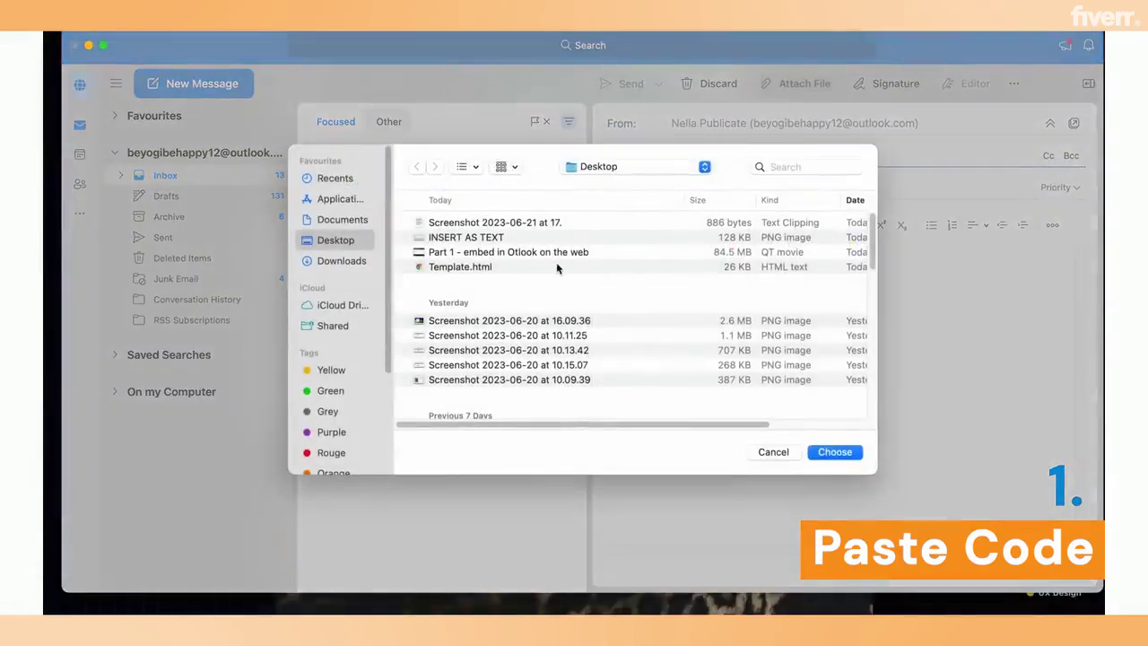
left_click(455, 270)
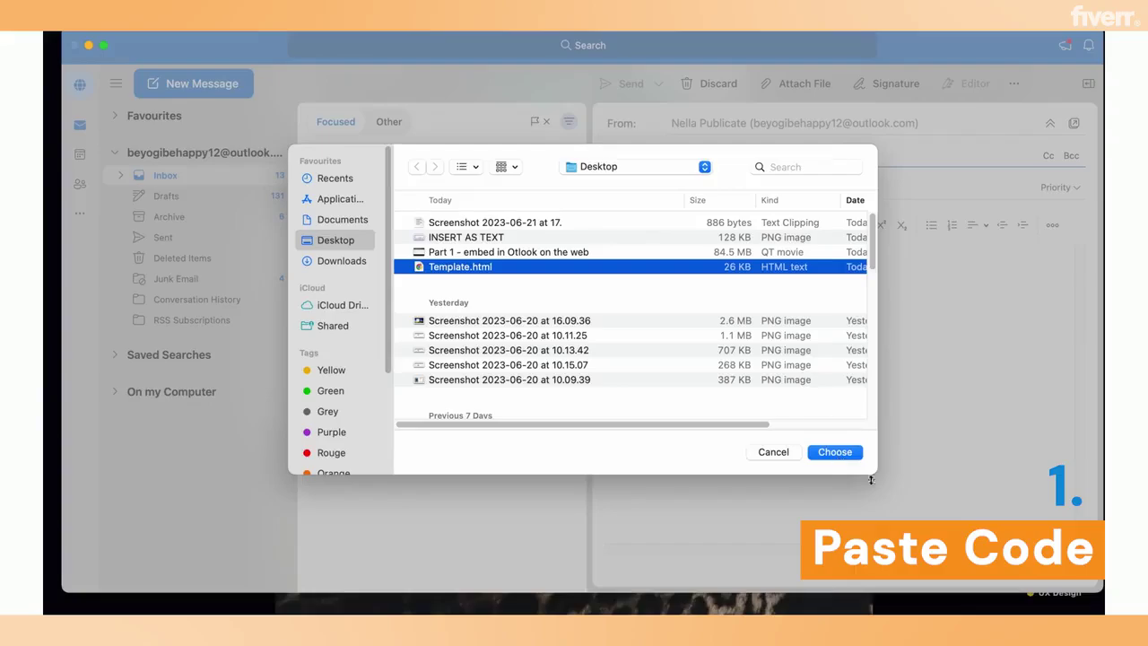
left_click(852, 610)
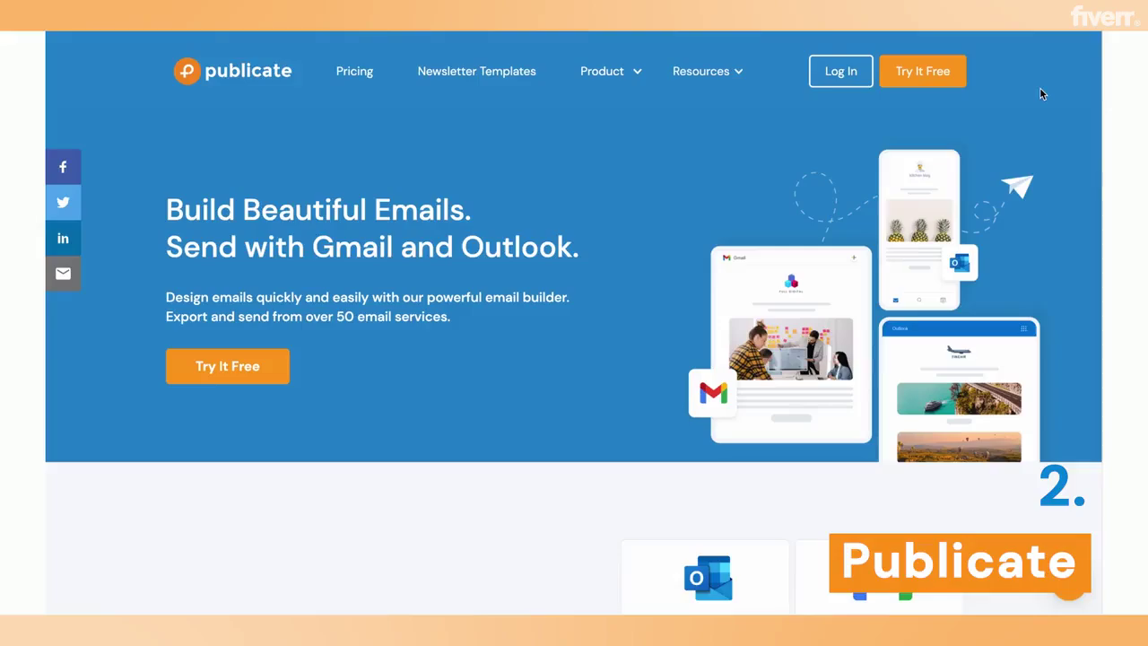
- Scroll down through the Publicate marketing homepage
scroll(1039, 87, "down", 3)
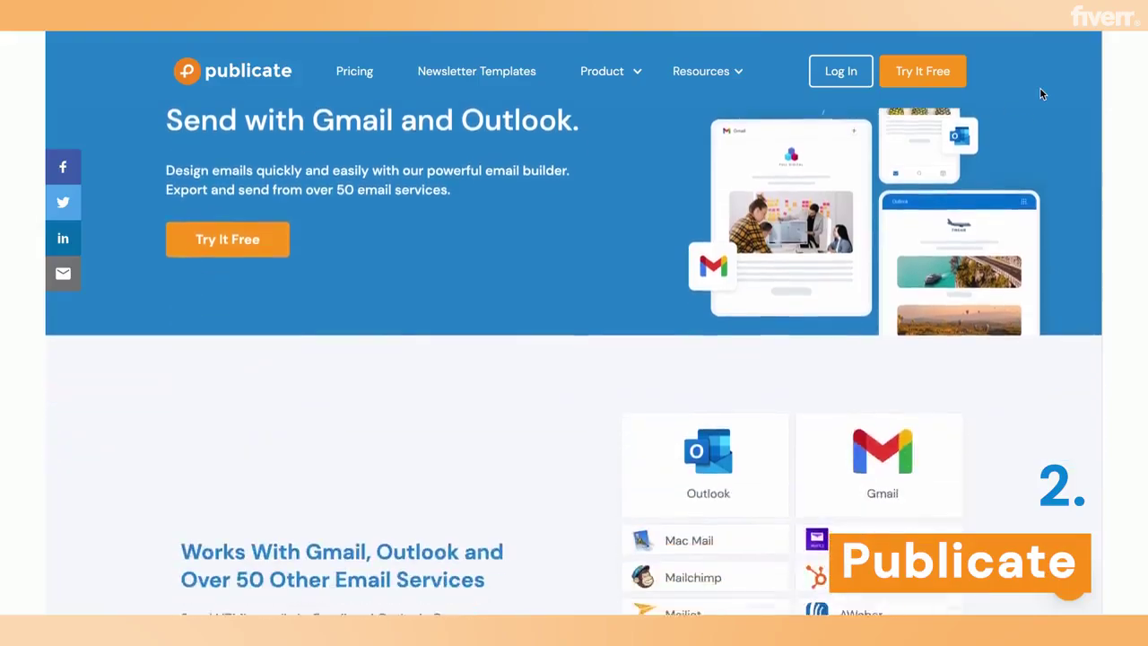
scroll(1039, 87, "down", 1)
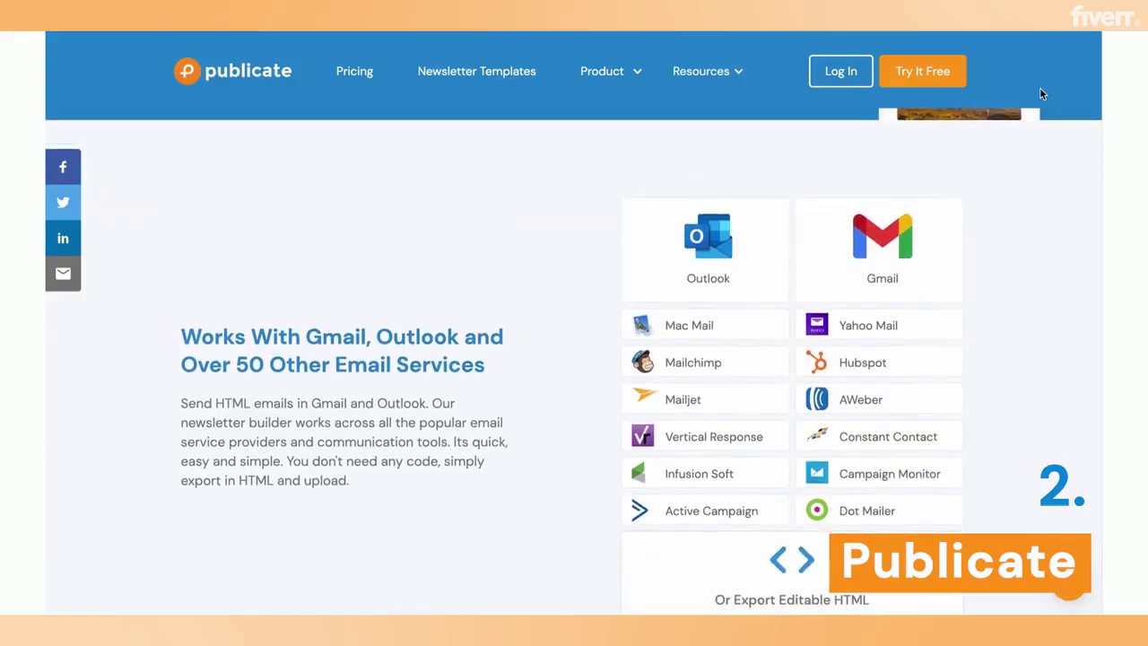
scroll(1039, 87, "down", 5)
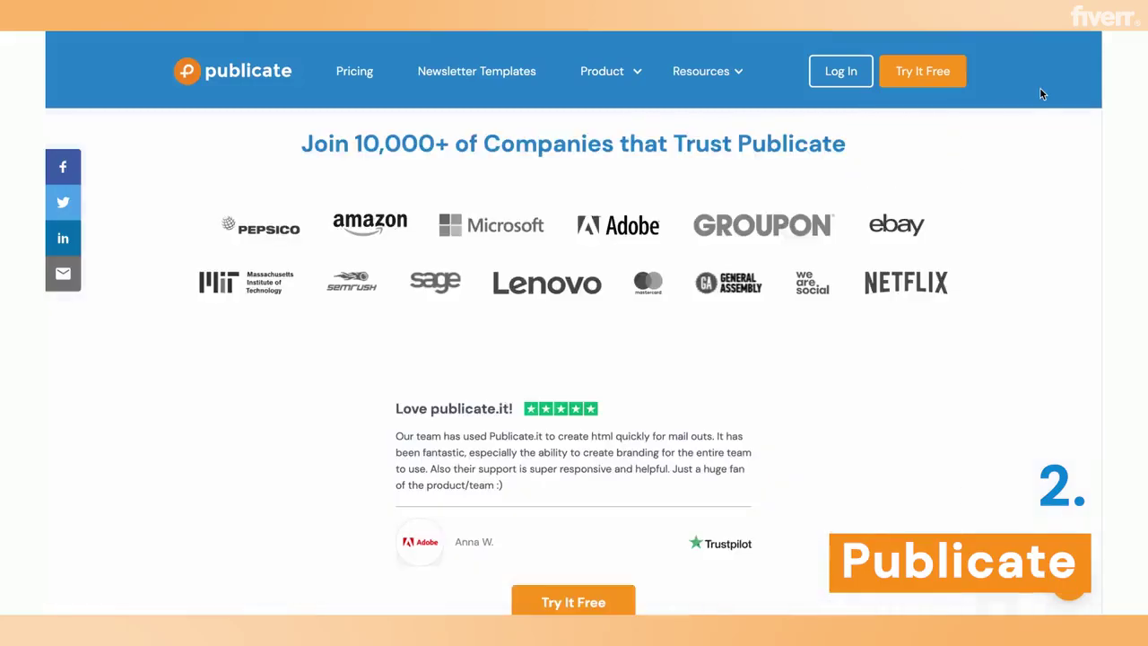
scroll(1040, 93, "down", 5)
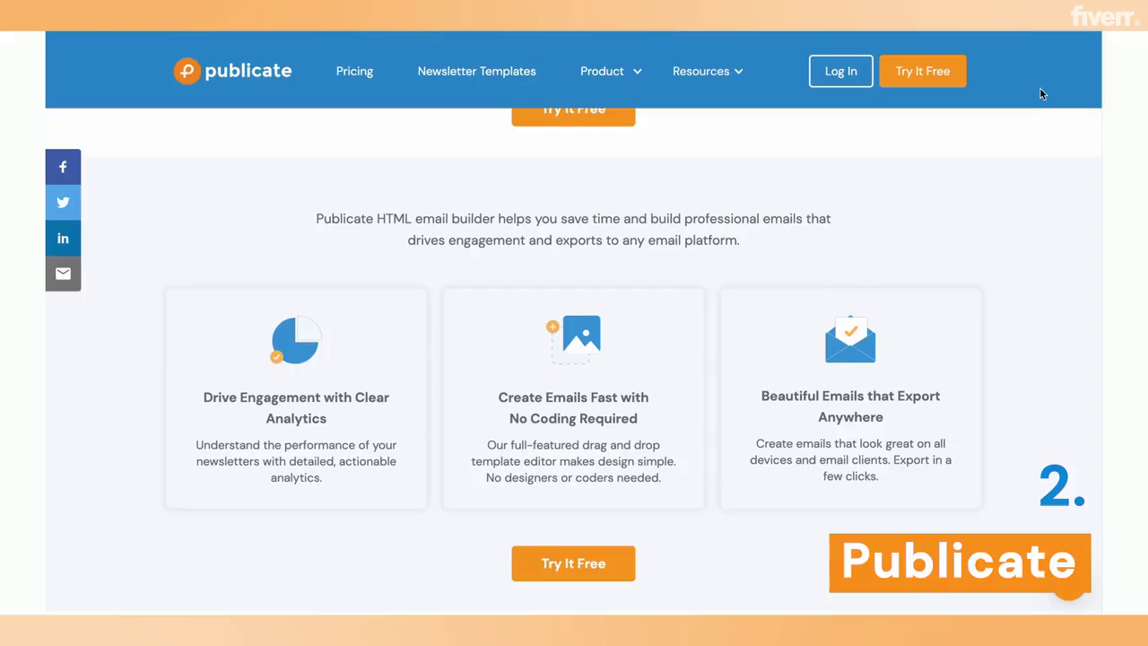
scroll(1040, 92, "down", 1)
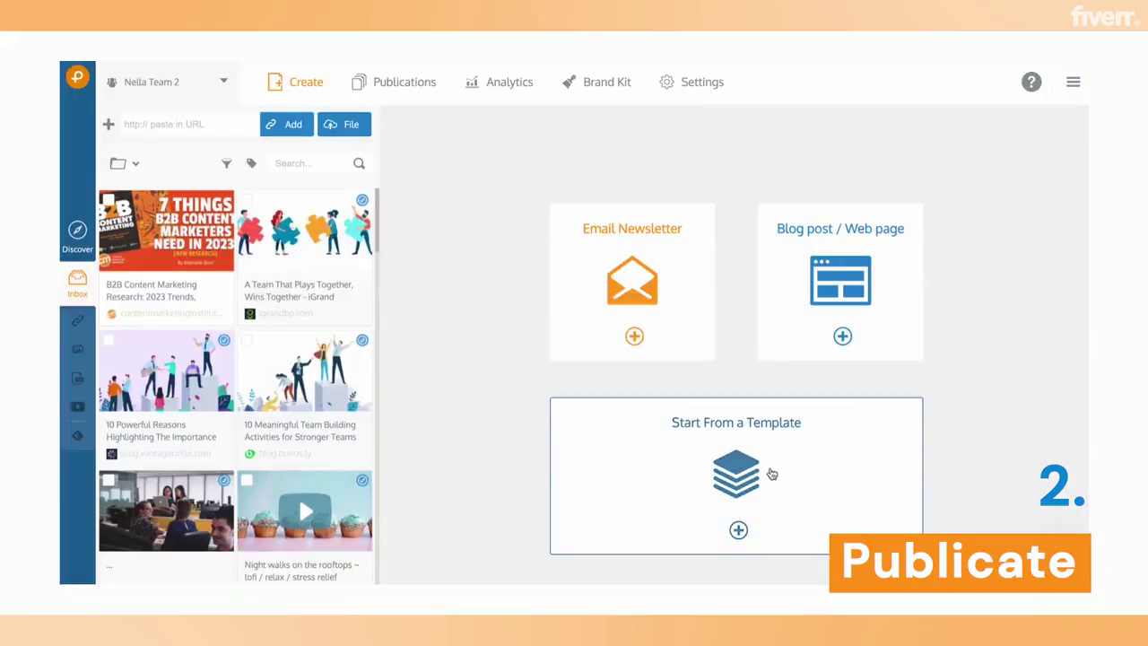
left_click(769, 474)
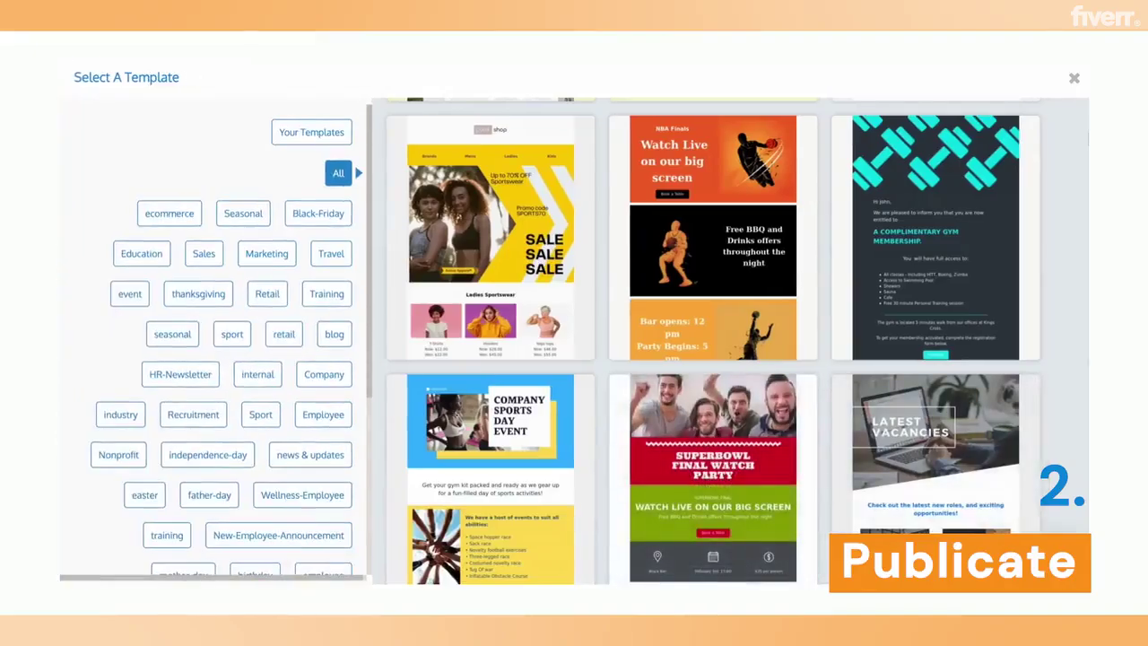
scroll(1040, 368, "down", 10)
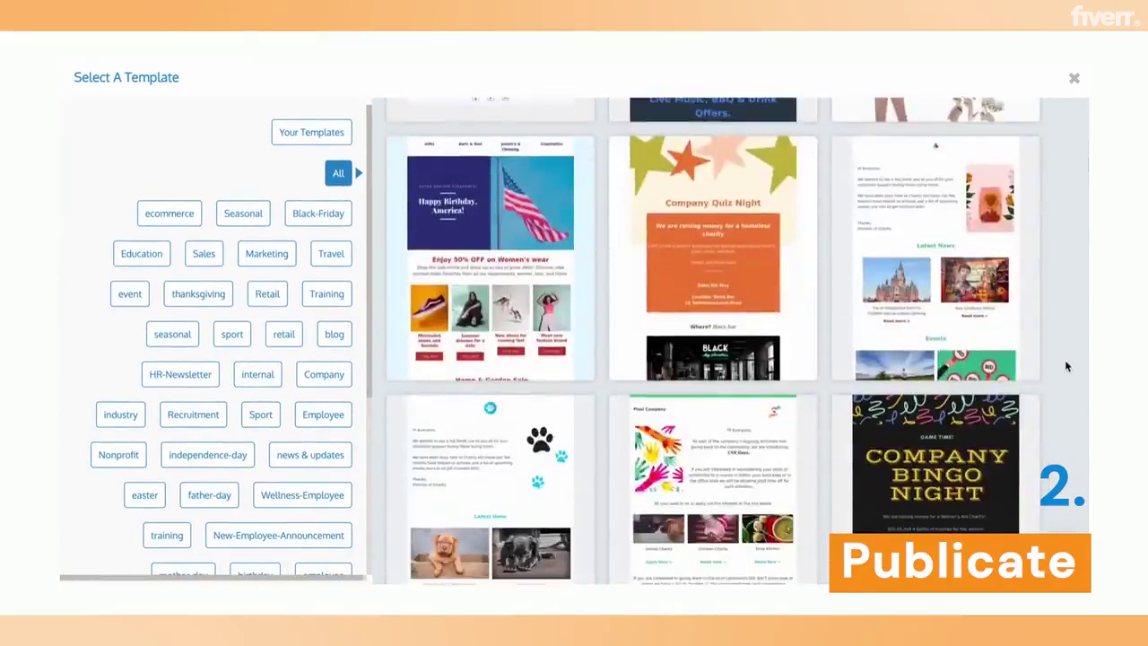
scroll(1066, 366, "down", 10)
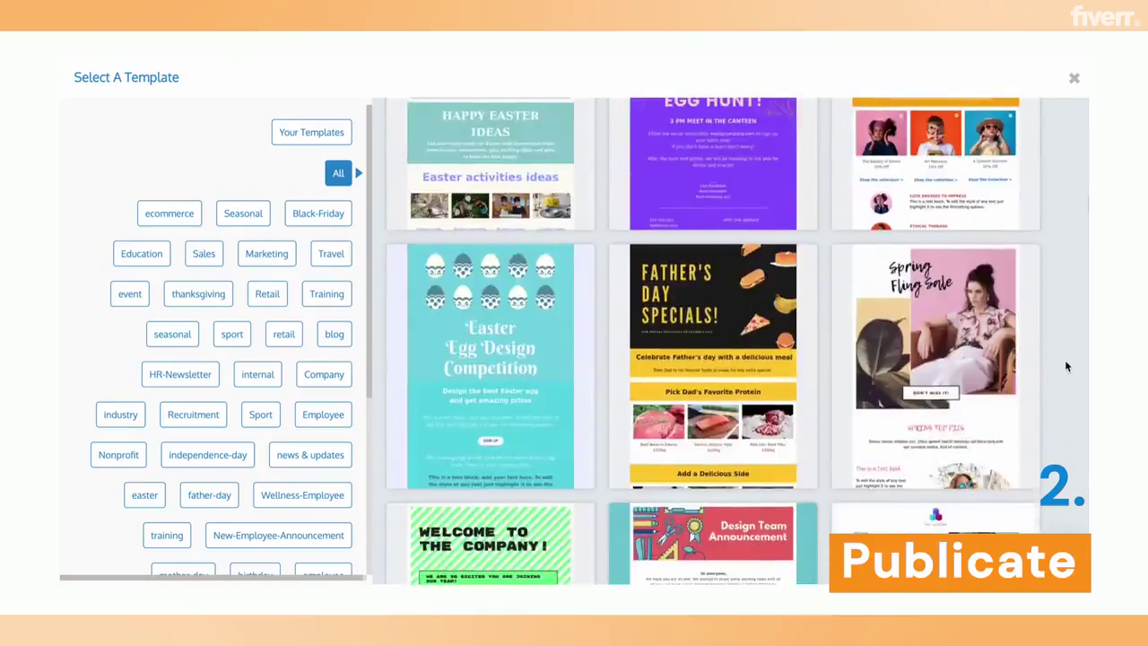
scroll(1064, 366, "down", 5)
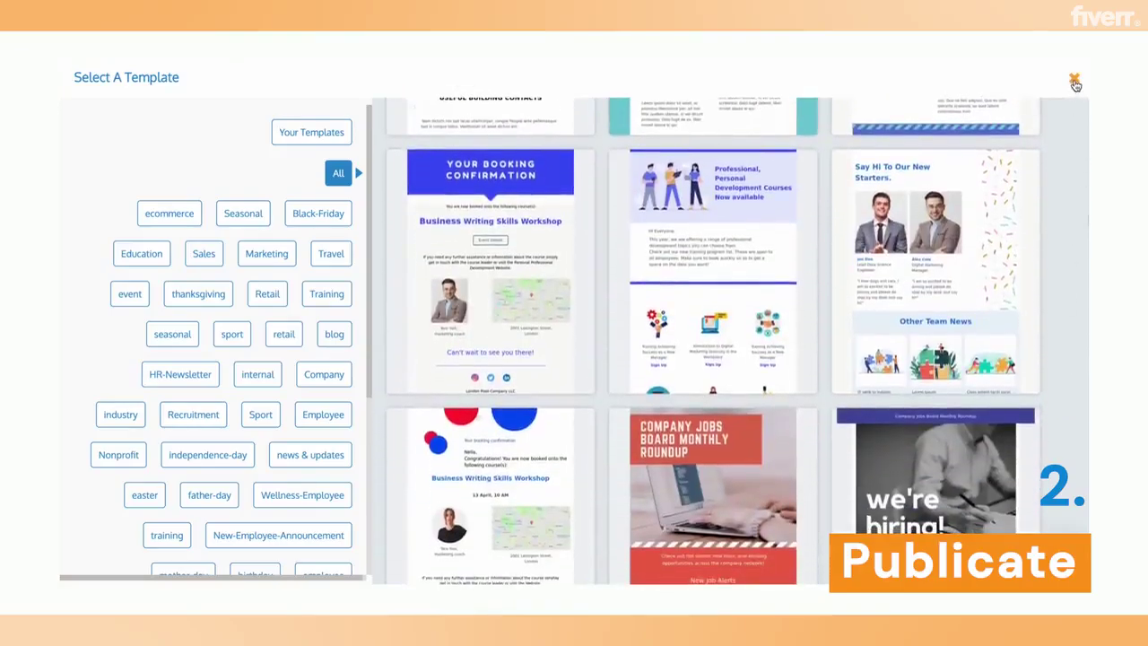
left_click(1075, 82)
- Create a new Email Newsletter from the Create page with a three-column first row
left_click(308, 84)
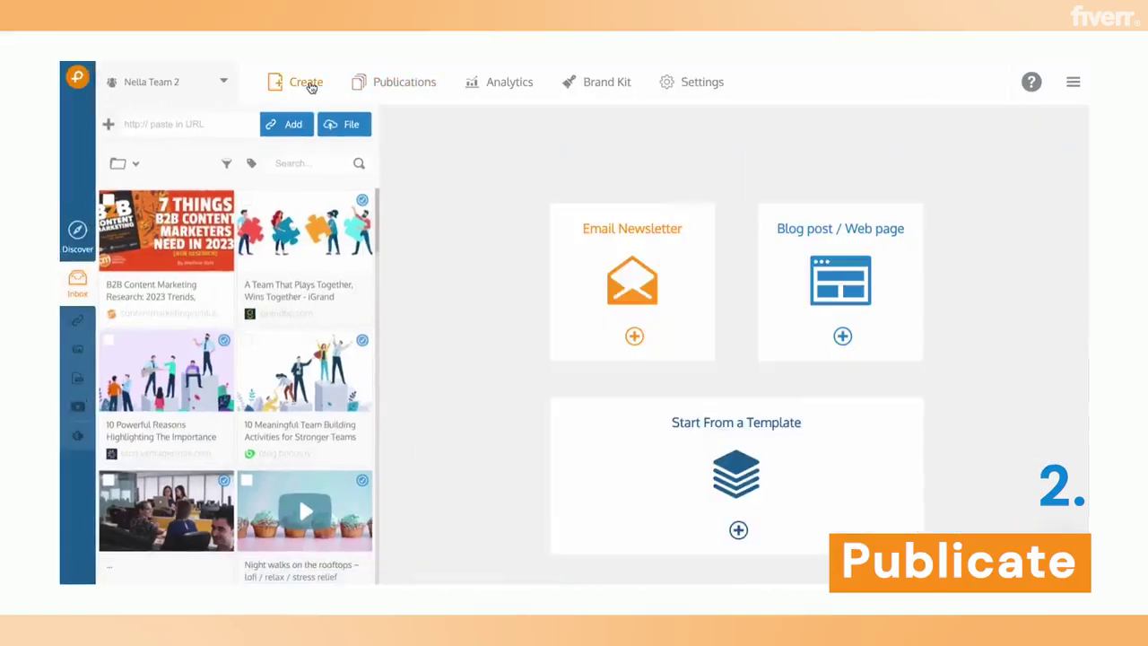
left_click(630, 273)
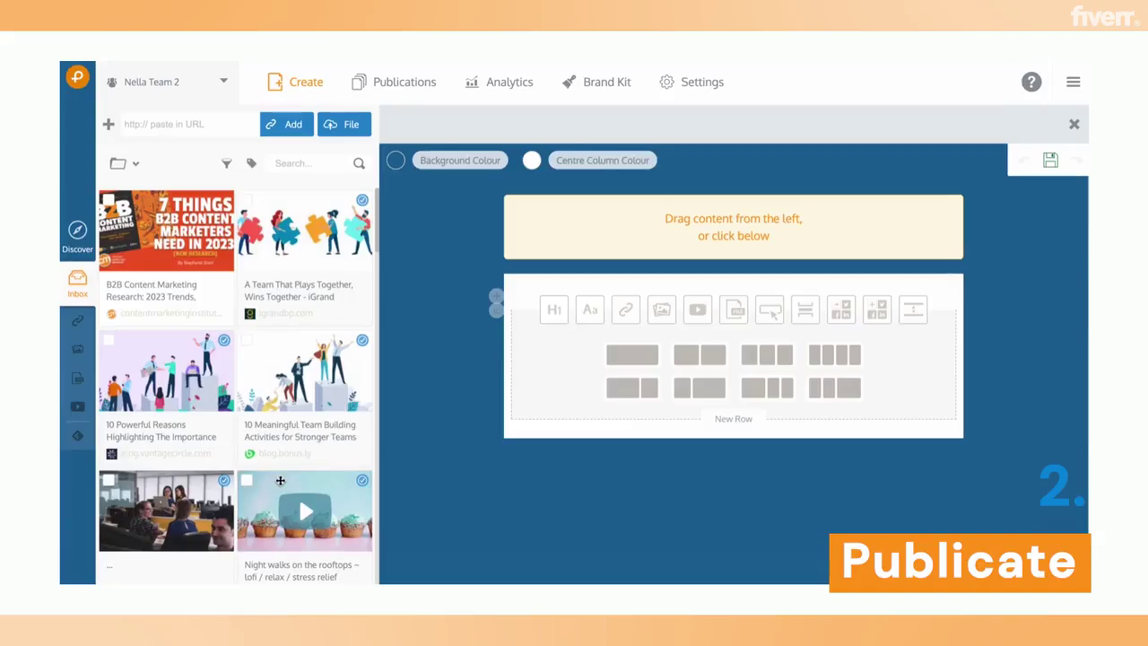
left_click(767, 357)
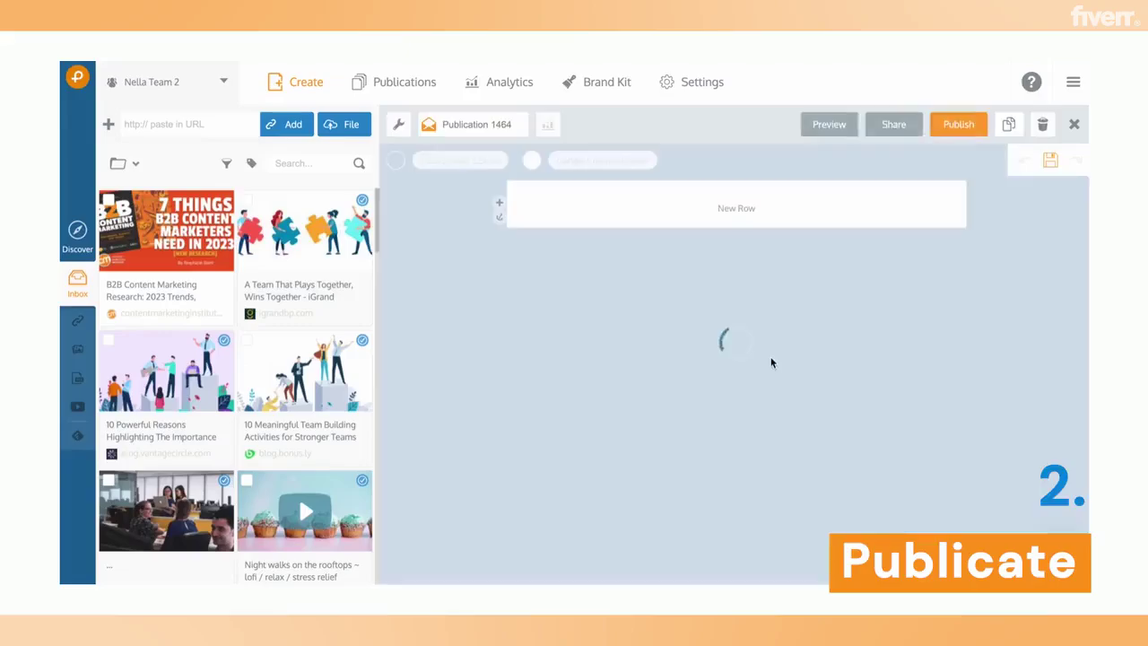
- Place A Team That Plays Together, 10 Powerful Reasons and 10 Meaningful Team Building into the columns
left_click(248, 207)
left_click(108, 364)
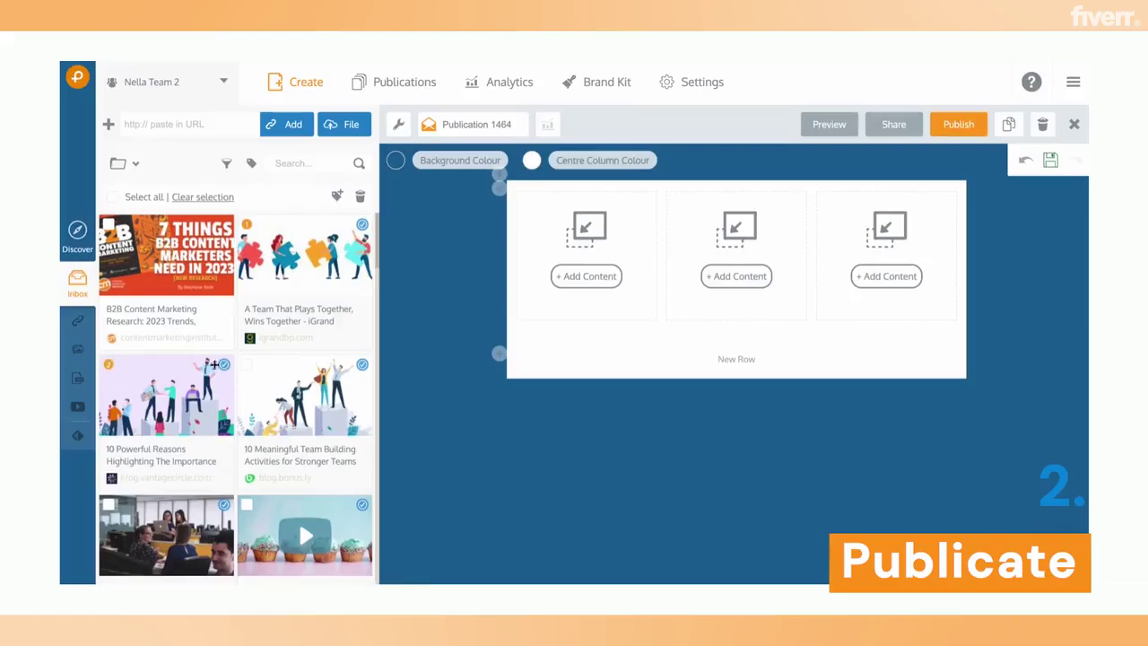
left_click(247, 371)
left_click_drag(223, 358, 578, 256)
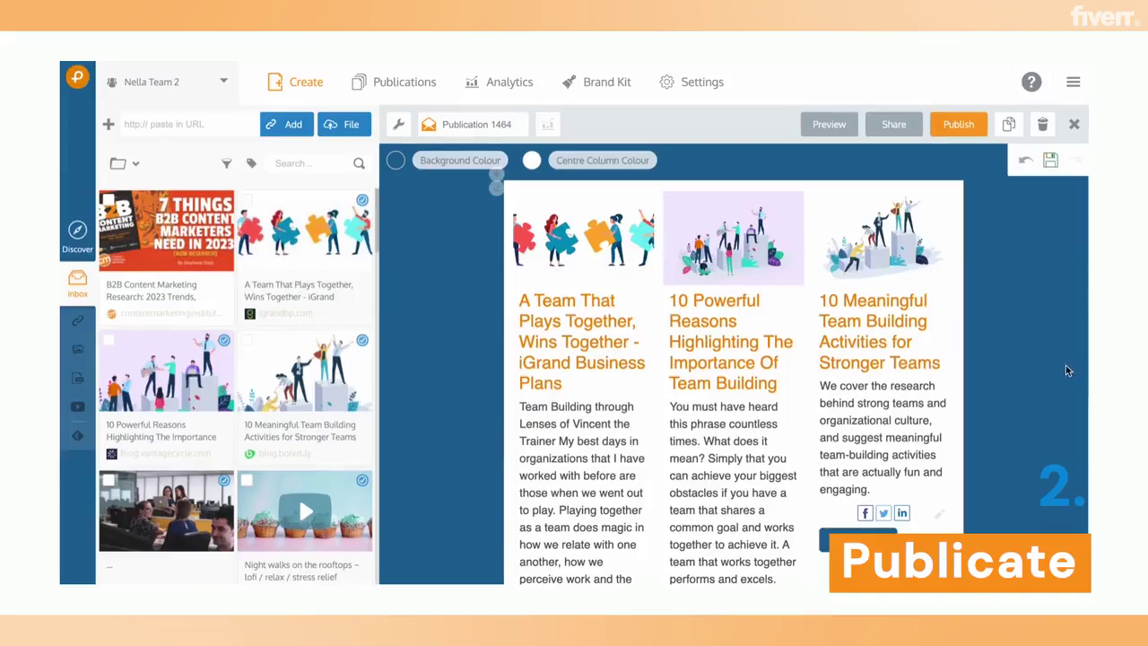
scroll(1065, 365, "down", 2)
scroll(1065, 365, "up", 1)
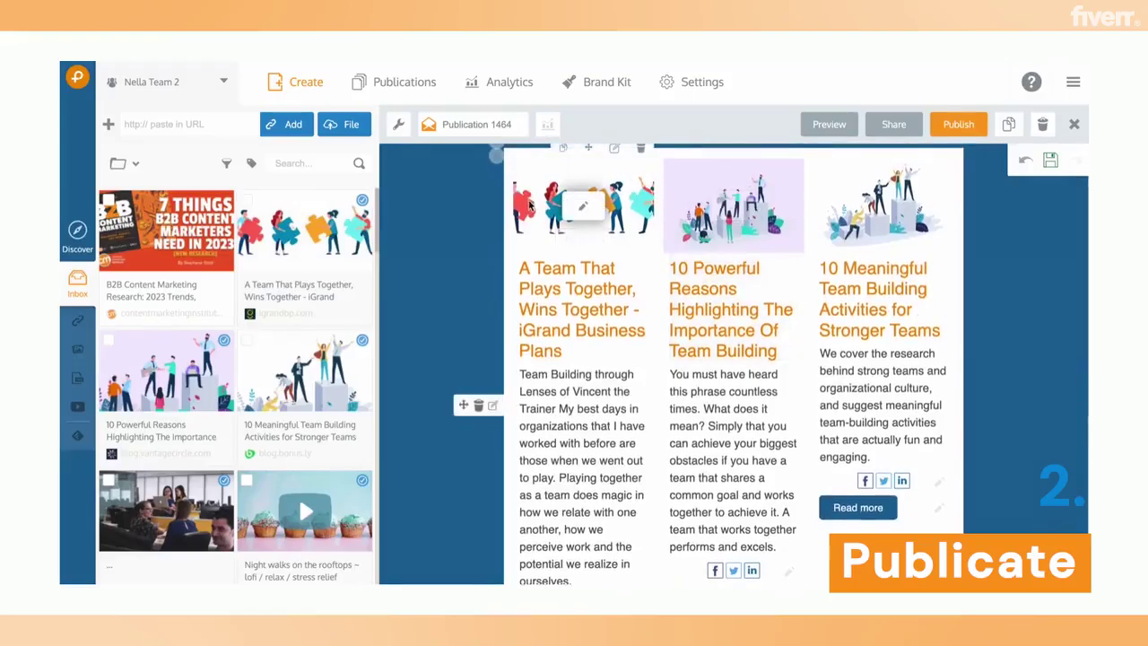
scroll(596, 432, "up", 1)
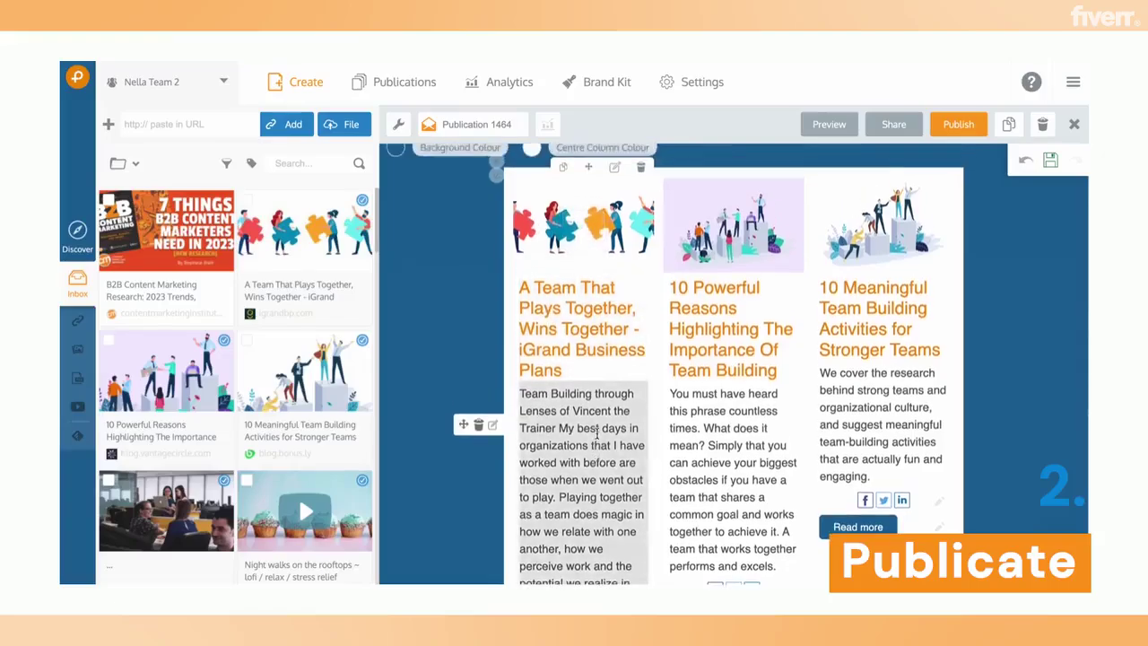
scroll(596, 432, "down", 3)
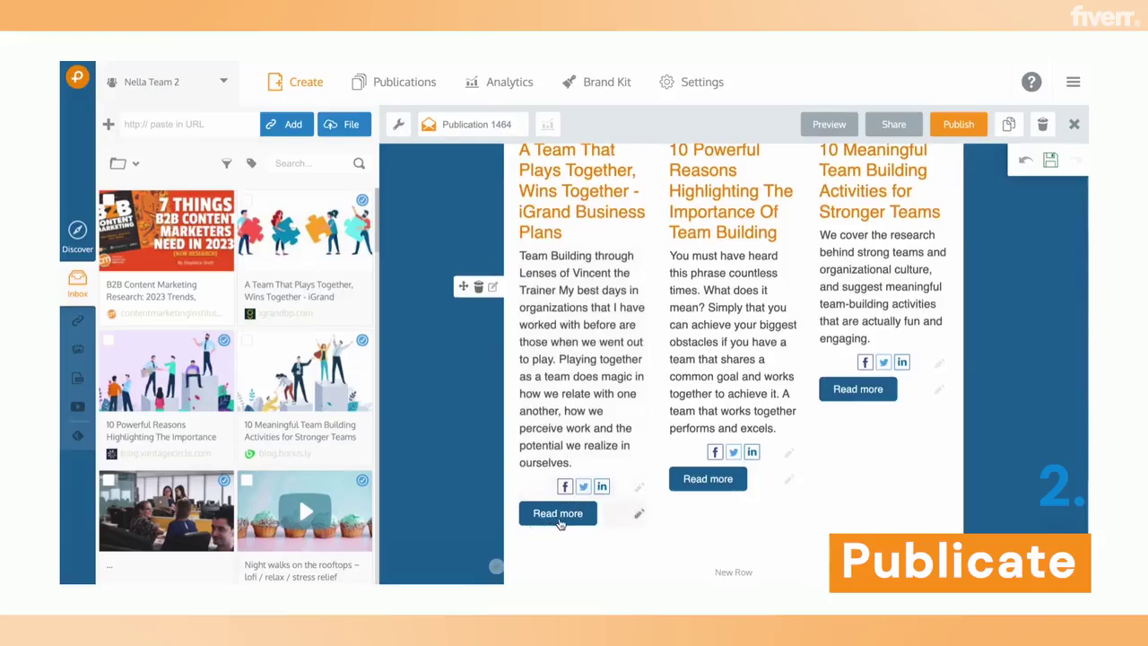
scroll(1012, 485, "down", 1)
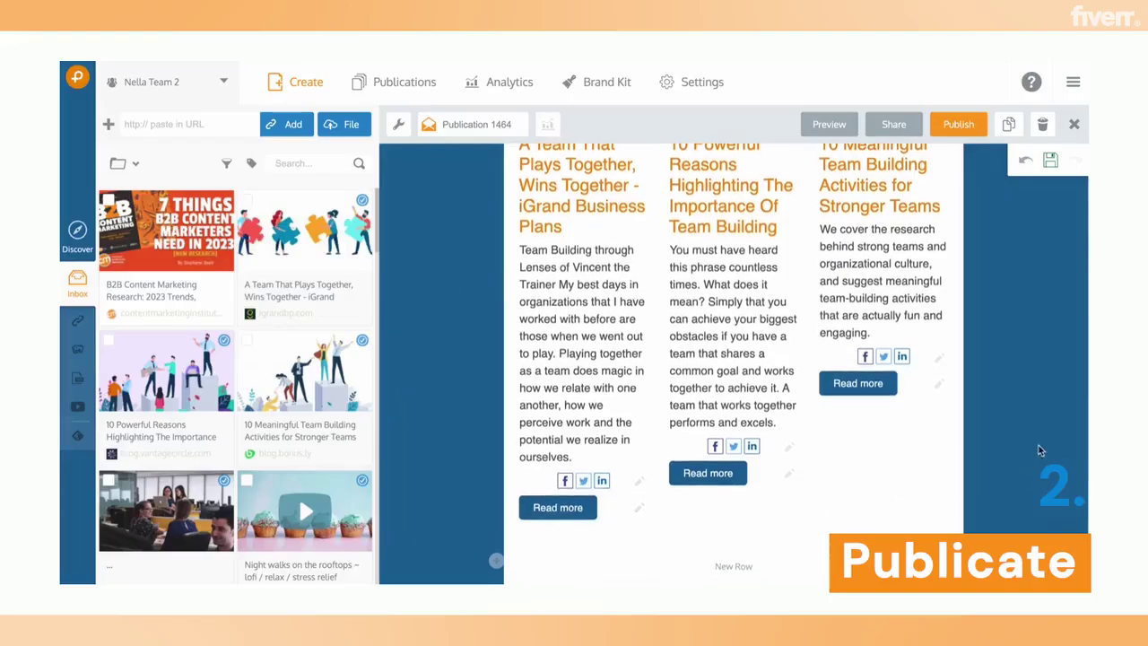
scroll(1034, 435, "up", 3)
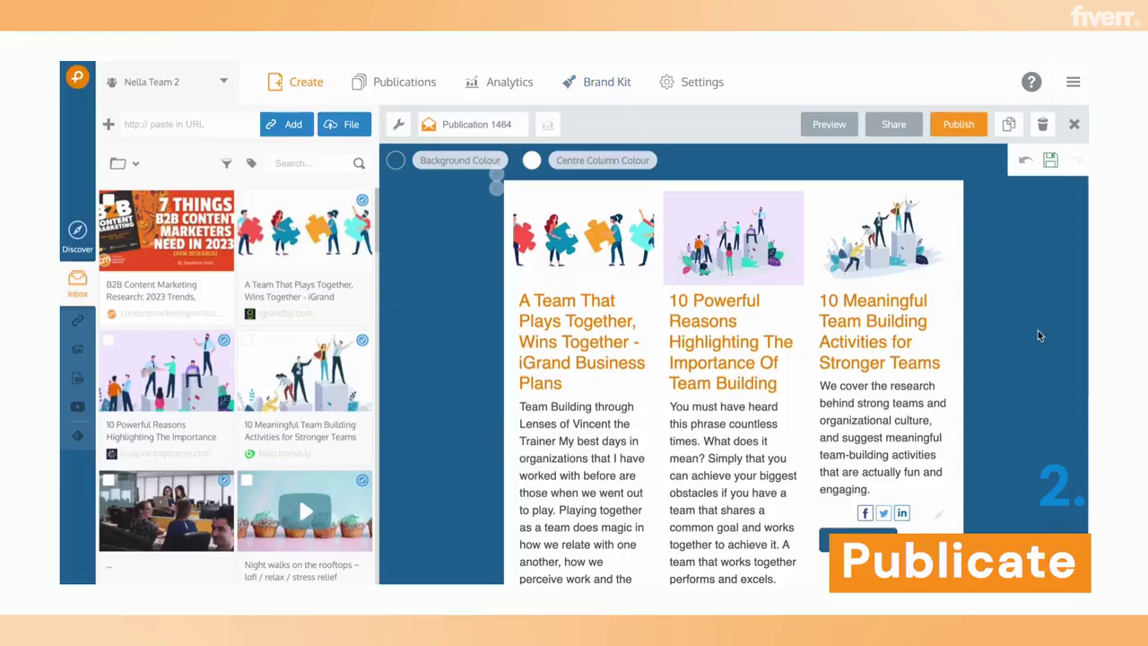
- Add a new top row above the articles holding a Title heading
left_click(491, 182)
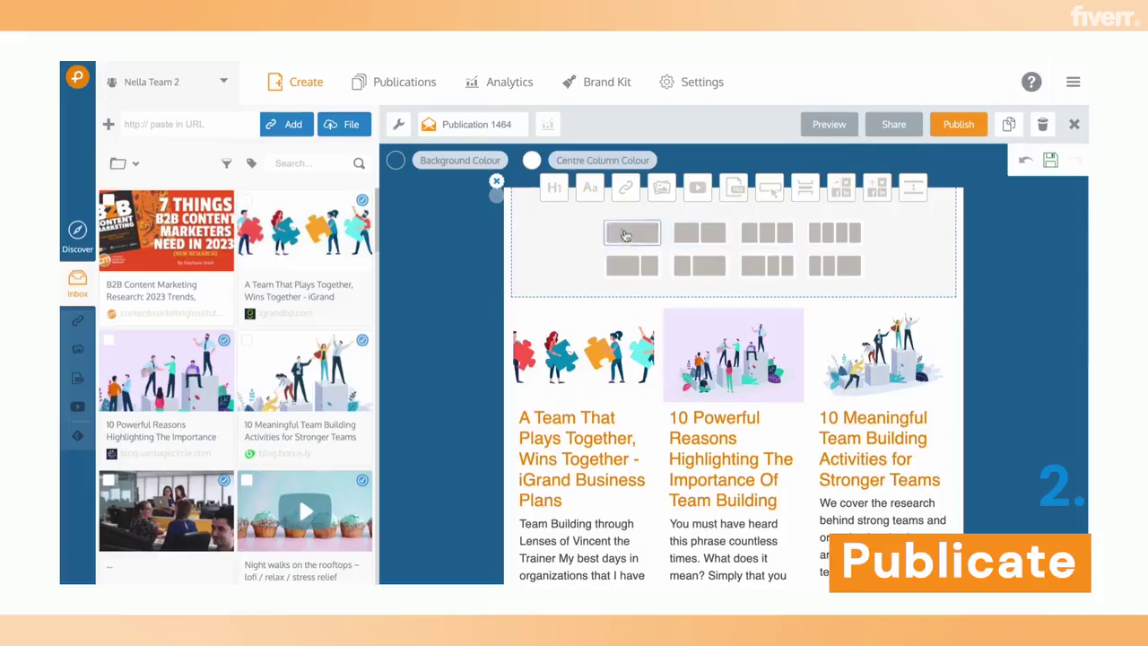
left_click(496, 181)
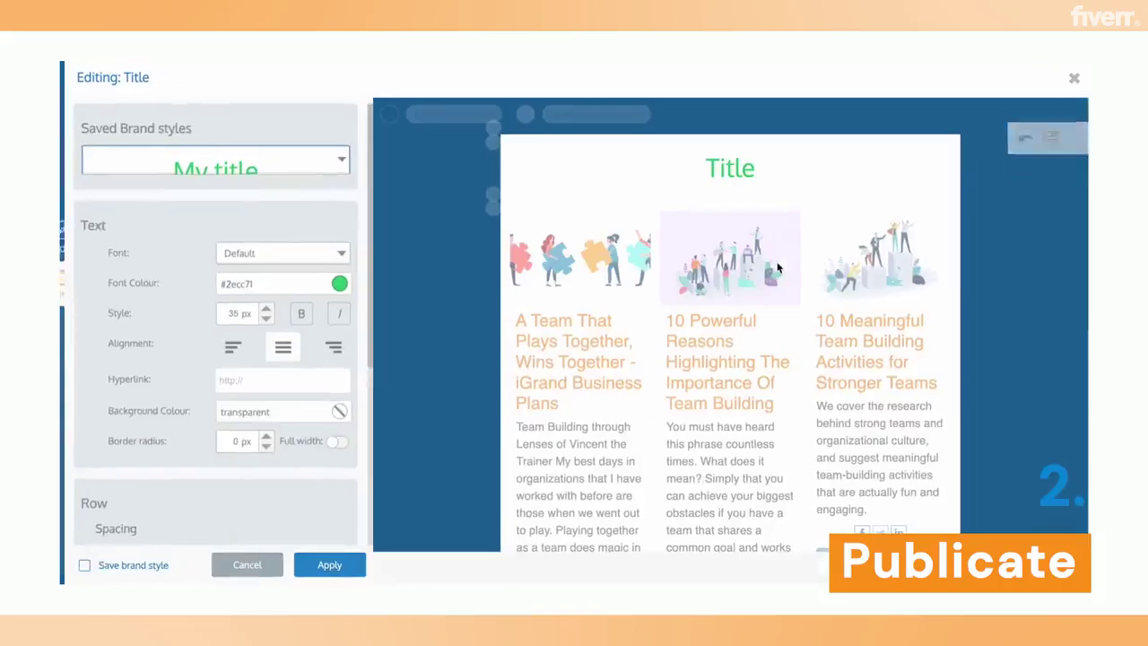
- Change the heading text to 'My newsletter', colour it orange, and apply
left_click(756, 169)
key("BackSpace")
key("BackSpace")
key("BackSpace")
key("BackSpace")
key("BackSpace")
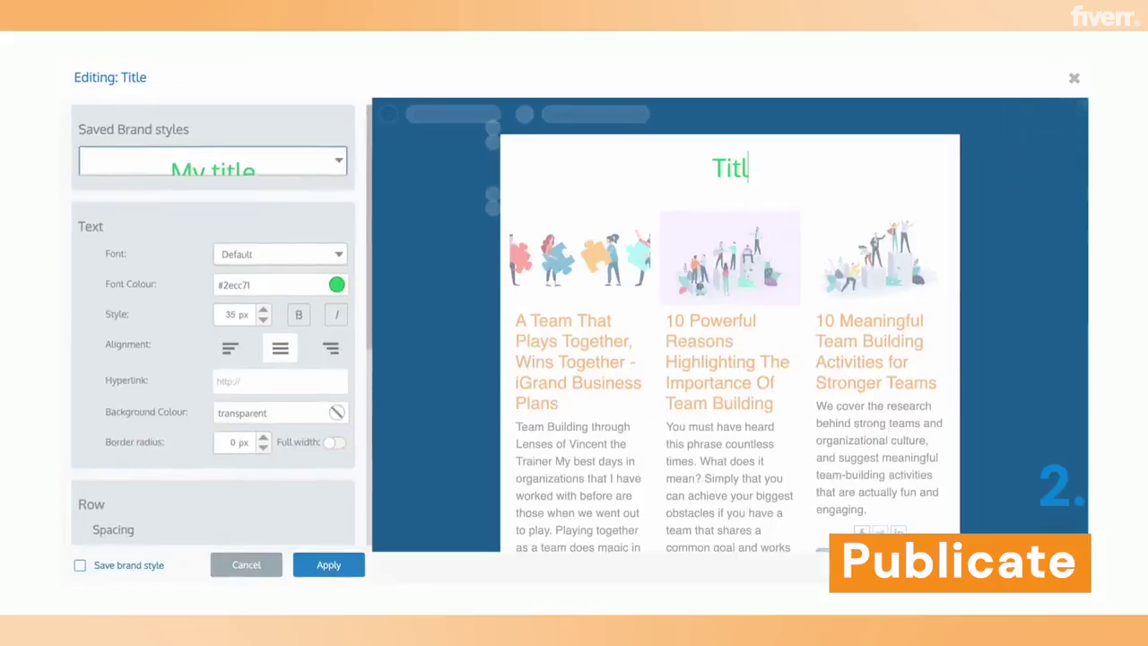
type("My newsletter")
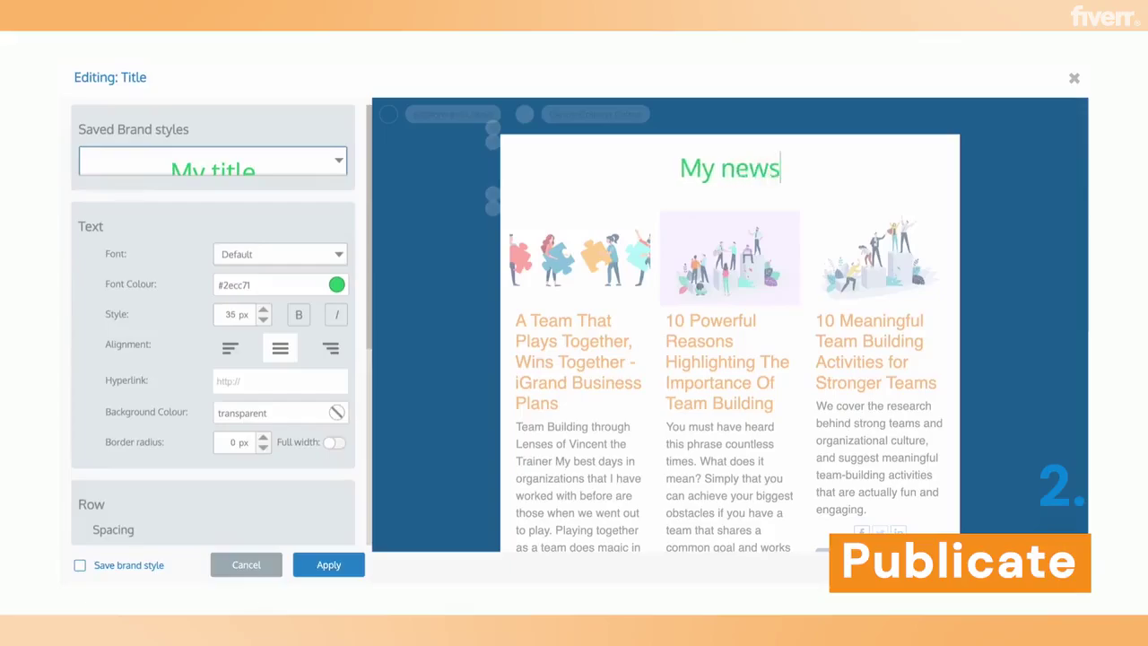
left_click(336, 286)
left_click(193, 371)
left_click(313, 171)
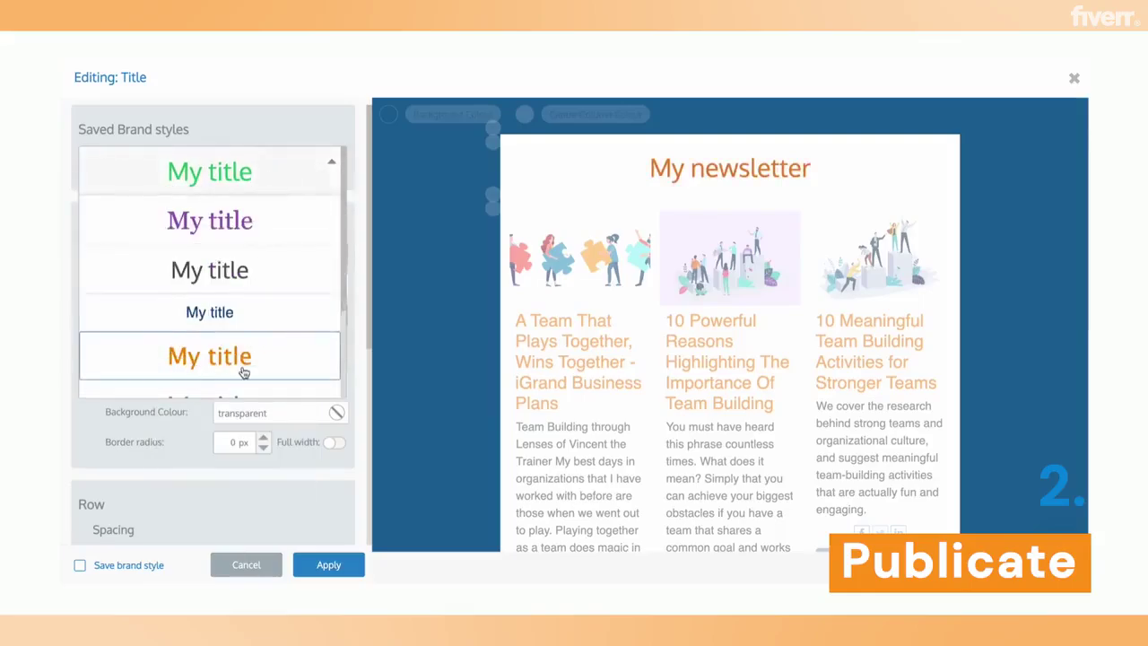
left_click(323, 564)
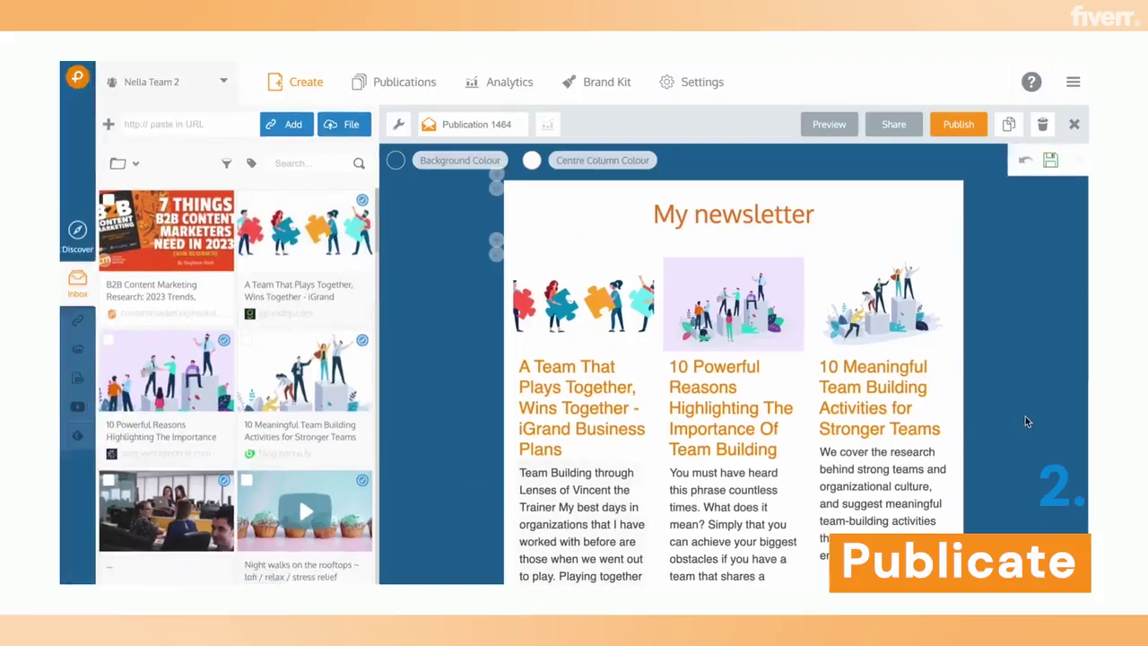
- Preview the My newsletter email in desktop and phone views, then close the preview
left_click(829, 126)
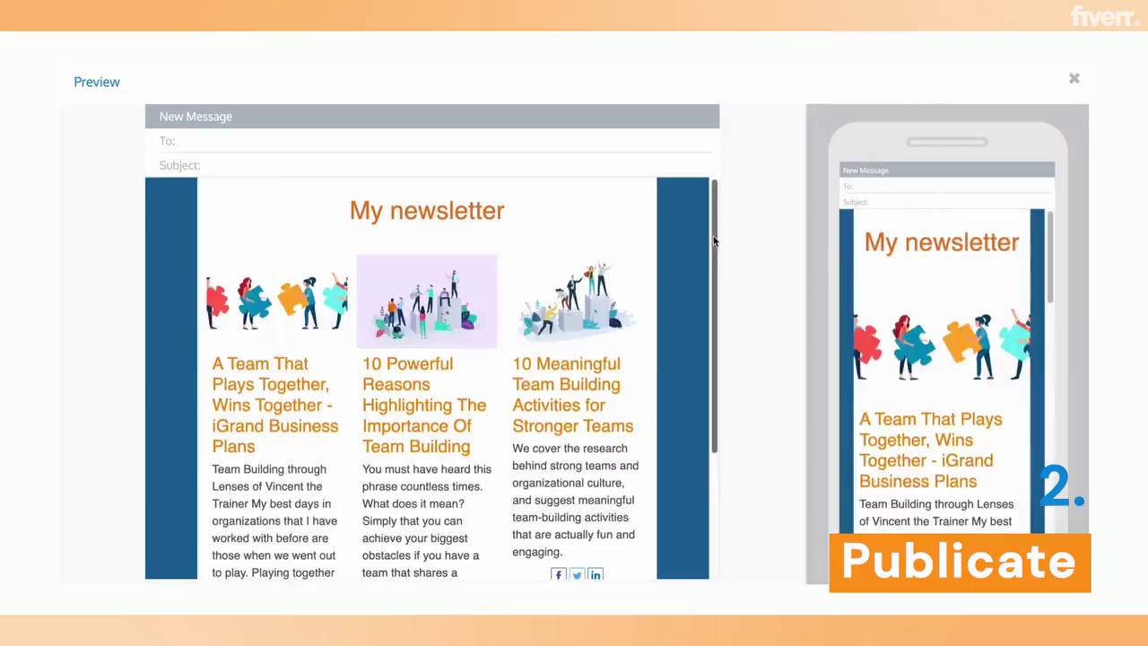
scroll(714, 248, "down", 1)
scroll(713, 238, "up", 1)
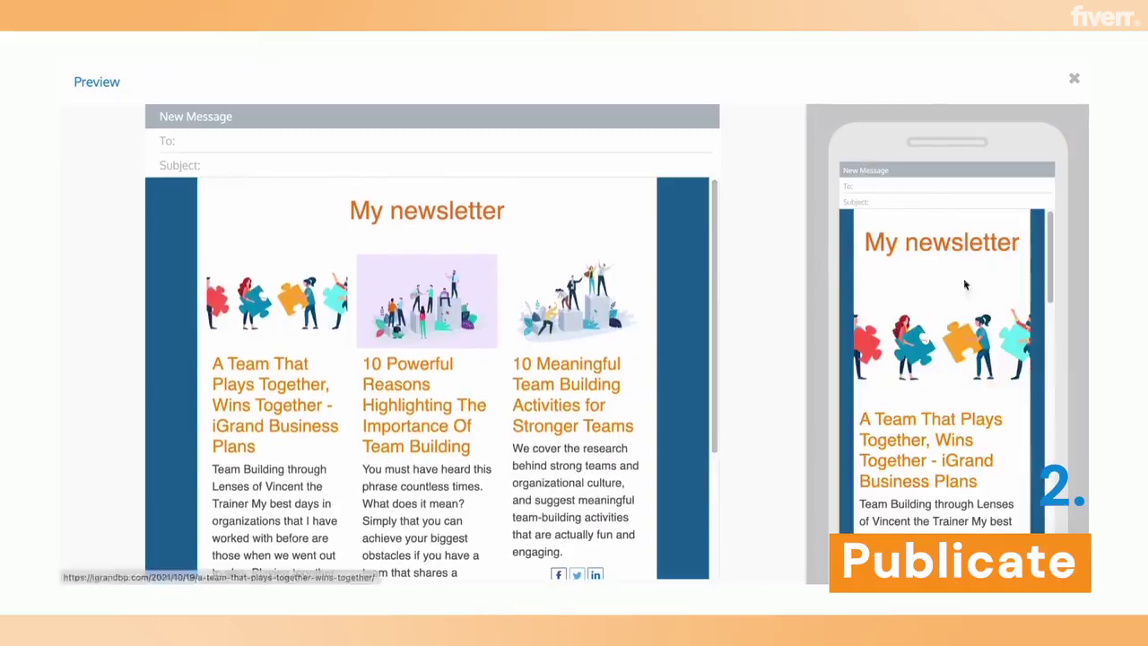
mouse_move(1050, 262)
left_mouse_down()
mouse_move(1053, 324)
mouse_move(1049, 258)
left_mouse_up()
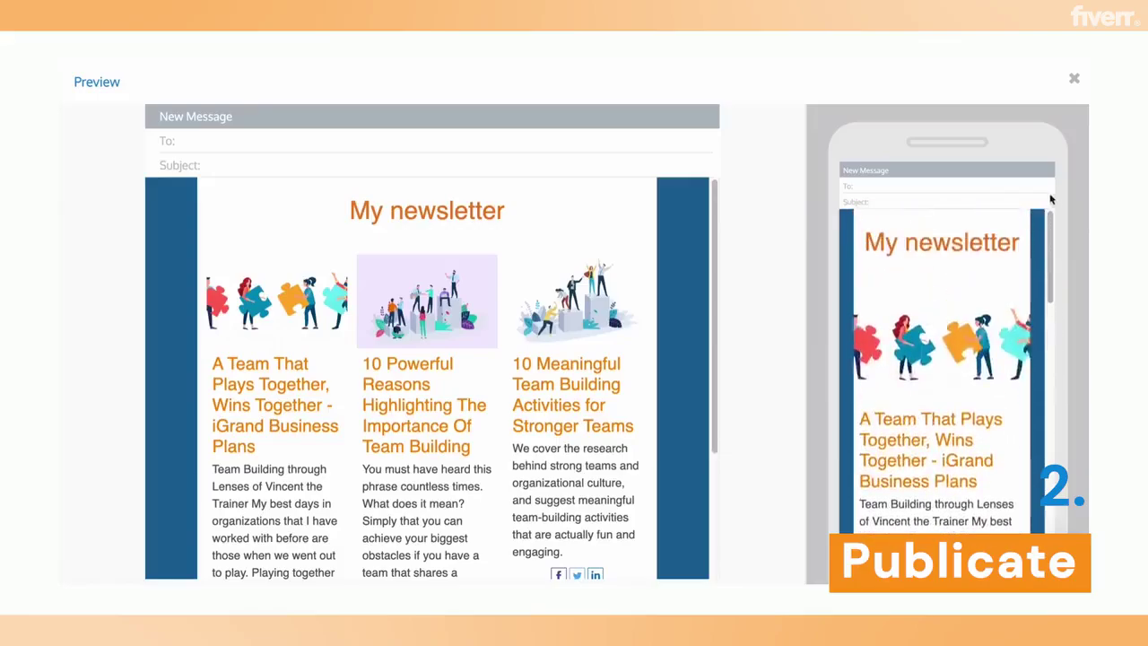
left_click(1074, 80)
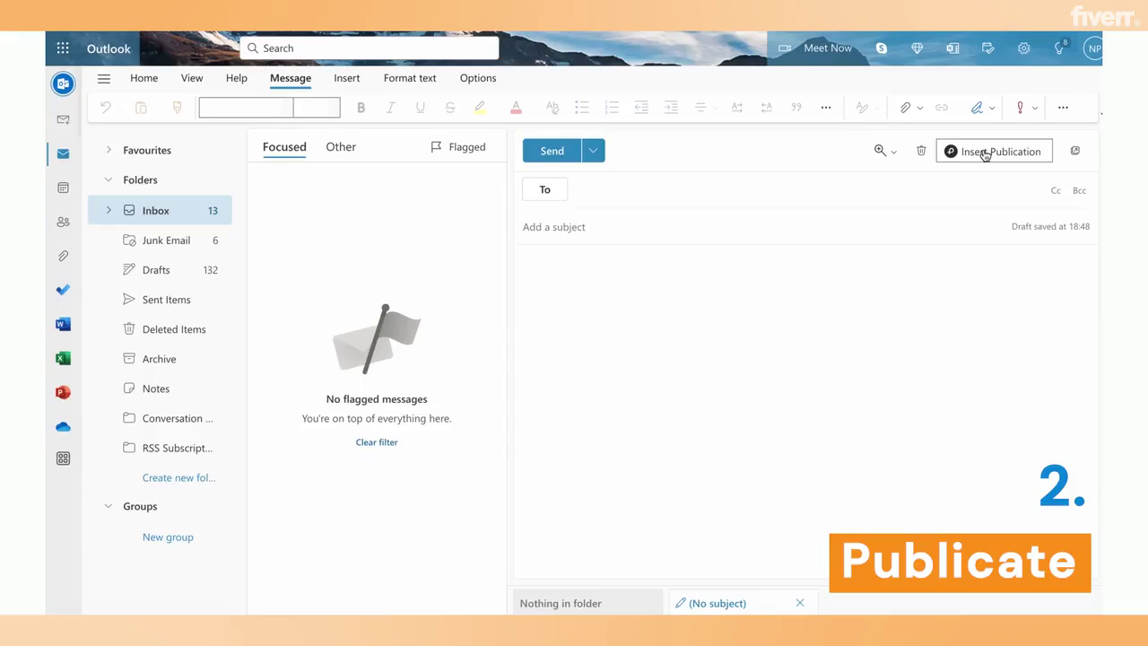
- Insert the current team's Employee 'Latest updates' publication into the message body
left_click(985, 153)
scroll(687, 295, "down", 3)
scroll(687, 295, "down", 4)
scroll(688, 295, "up", 8)
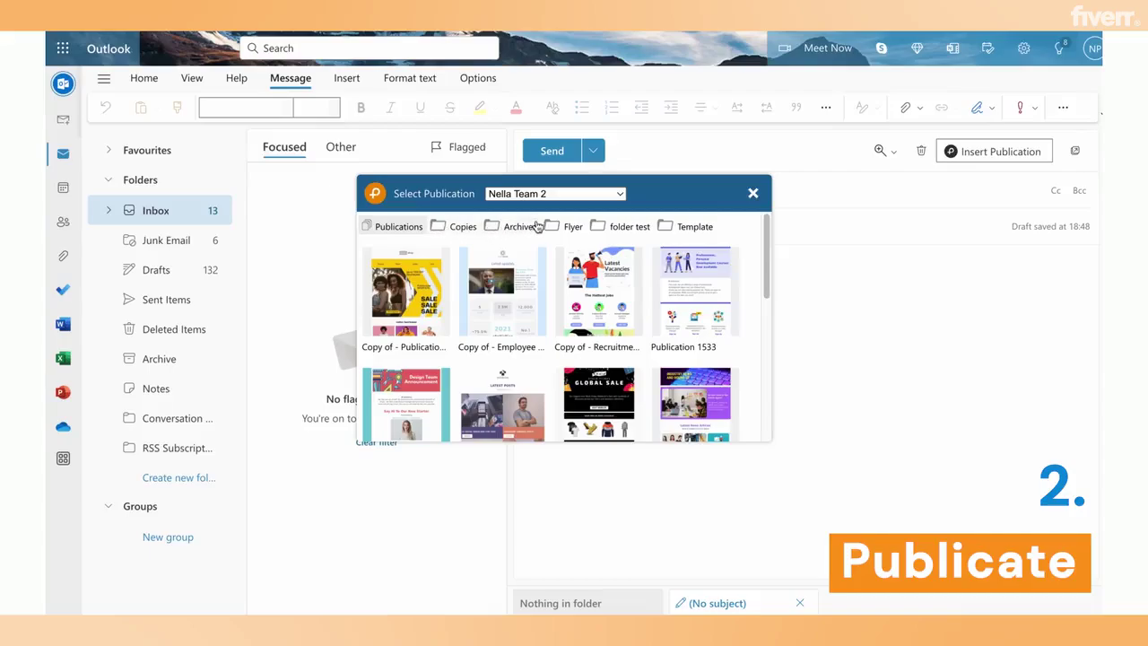
left_click(617, 196)
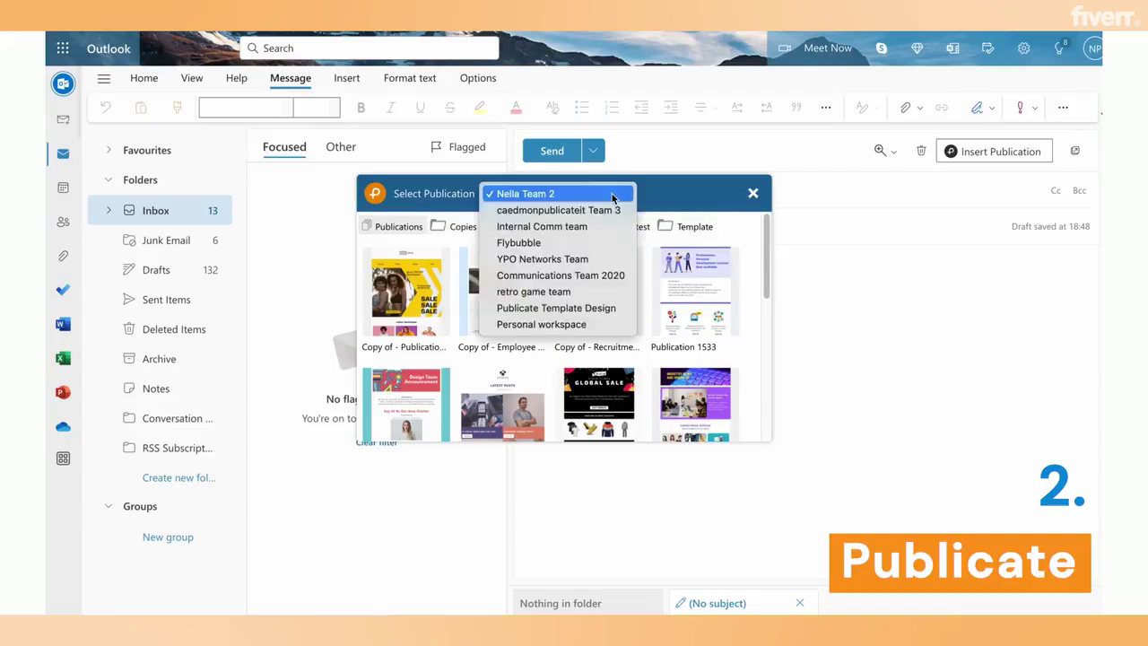
left_click(735, 235)
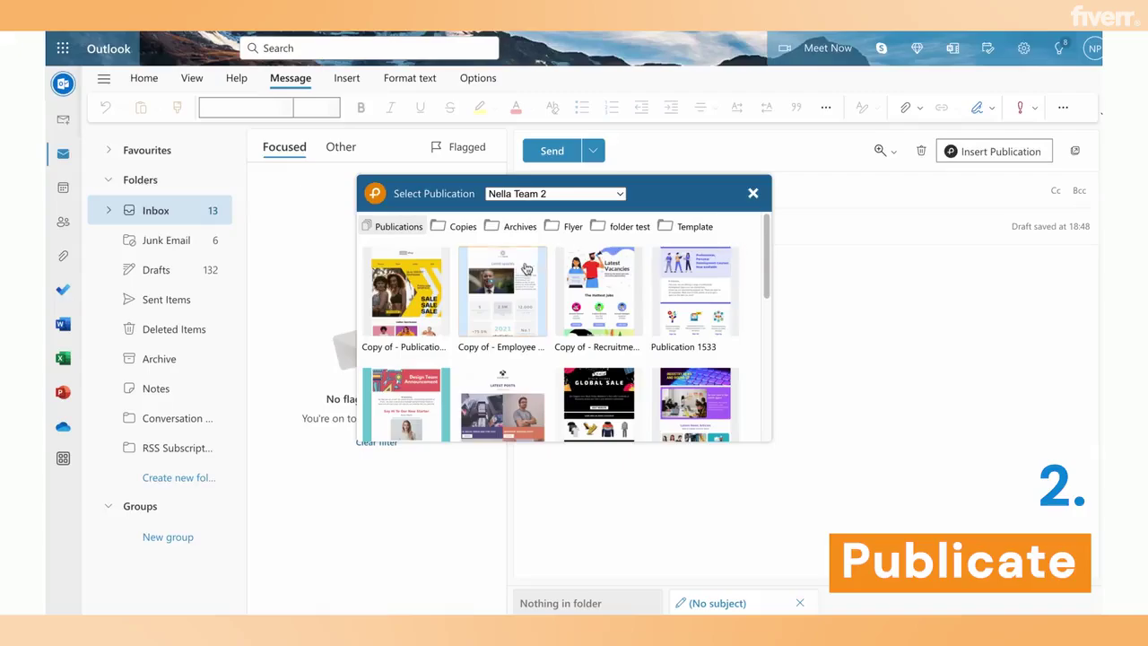
left_click(511, 304)
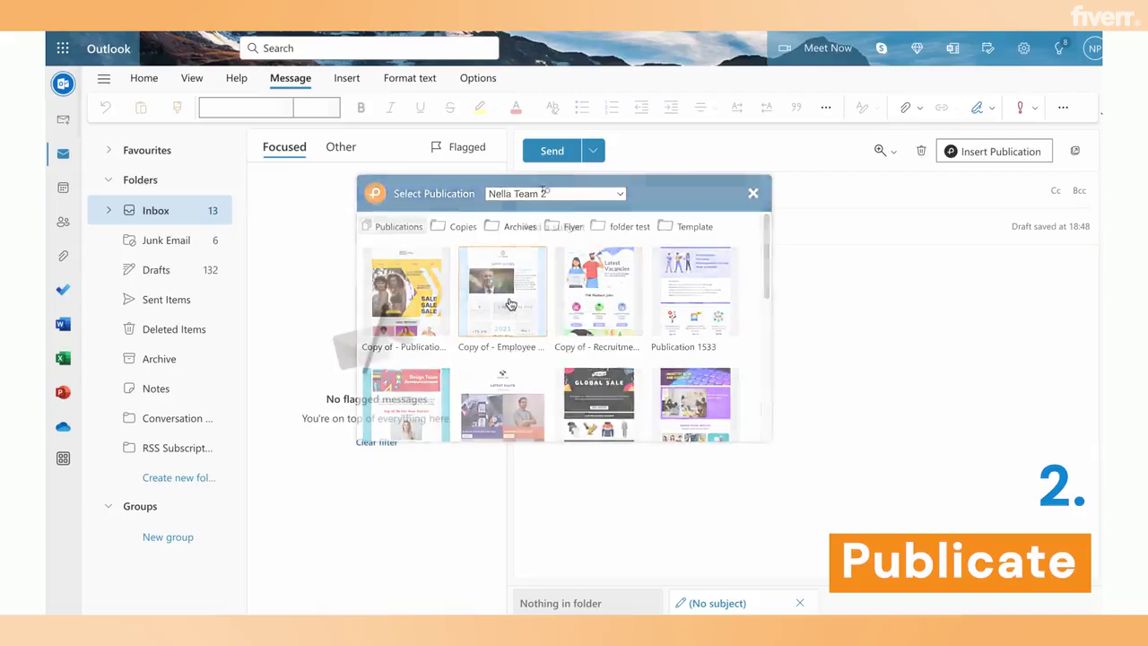
- Review the inserted Tech Grow newsletter, then switch to the image.png Outlook ribbon tab
scroll(1081, 294, "down", 7)
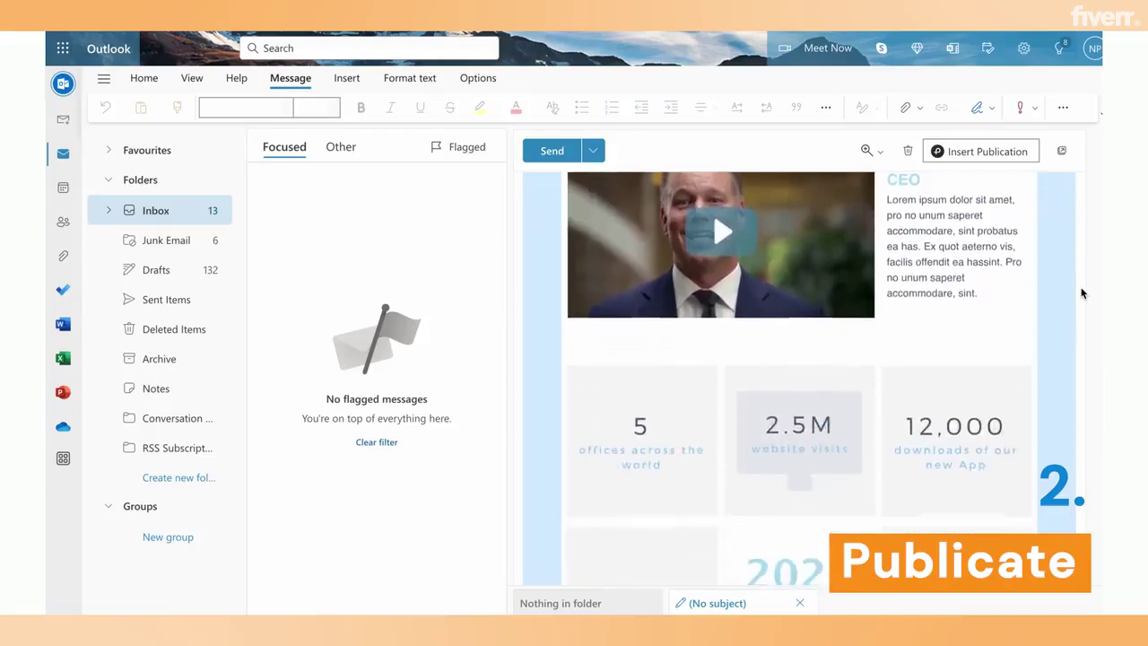
scroll(1081, 293, "down", 6)
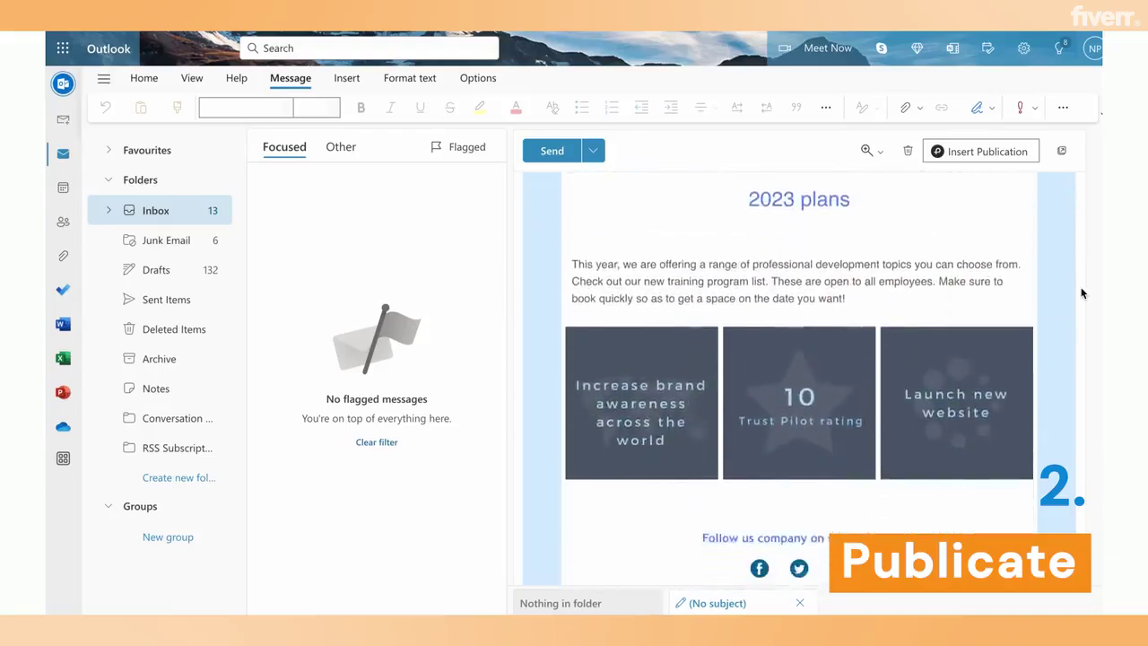
scroll(1082, 293, "up", 12)
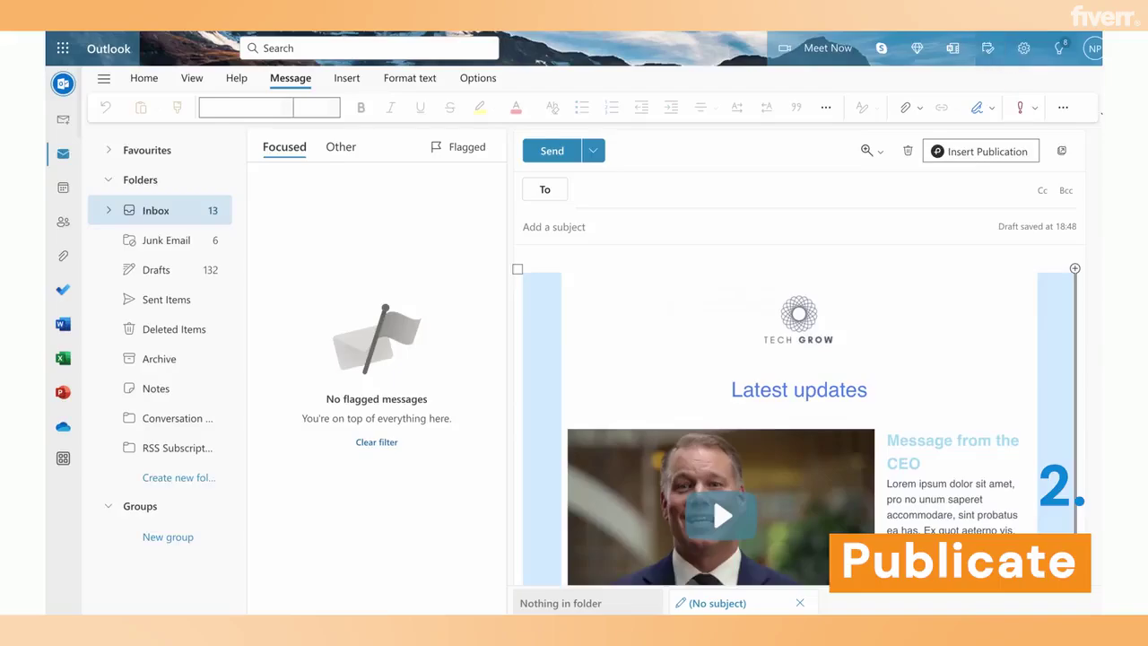
mouse_move(991, 22)
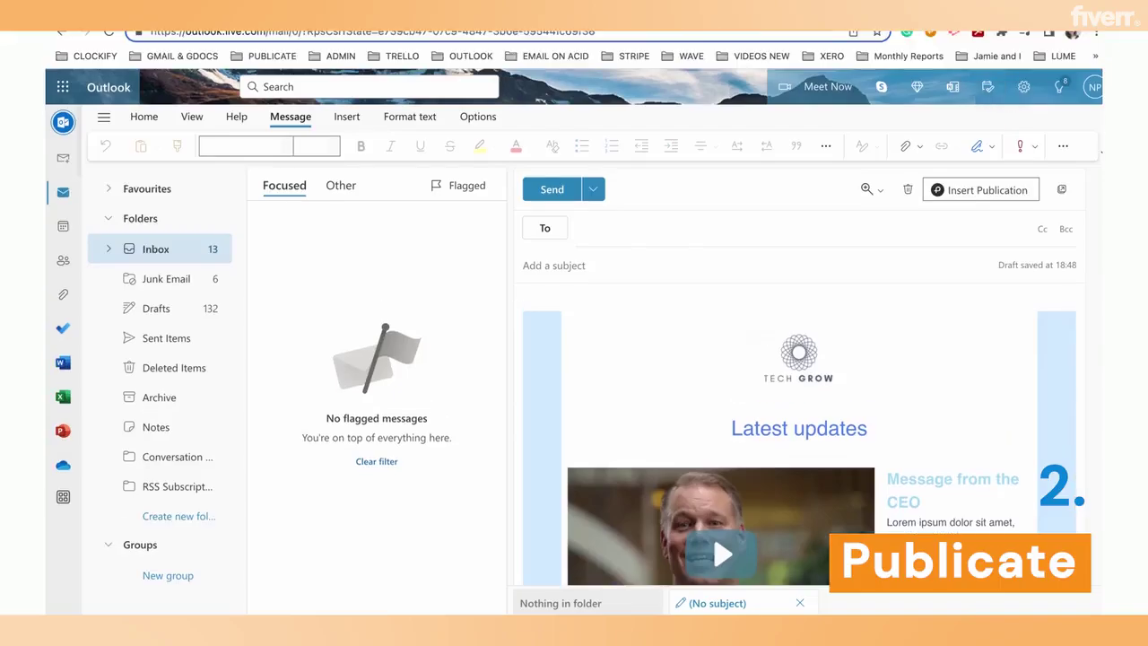
left_click(682, 18)
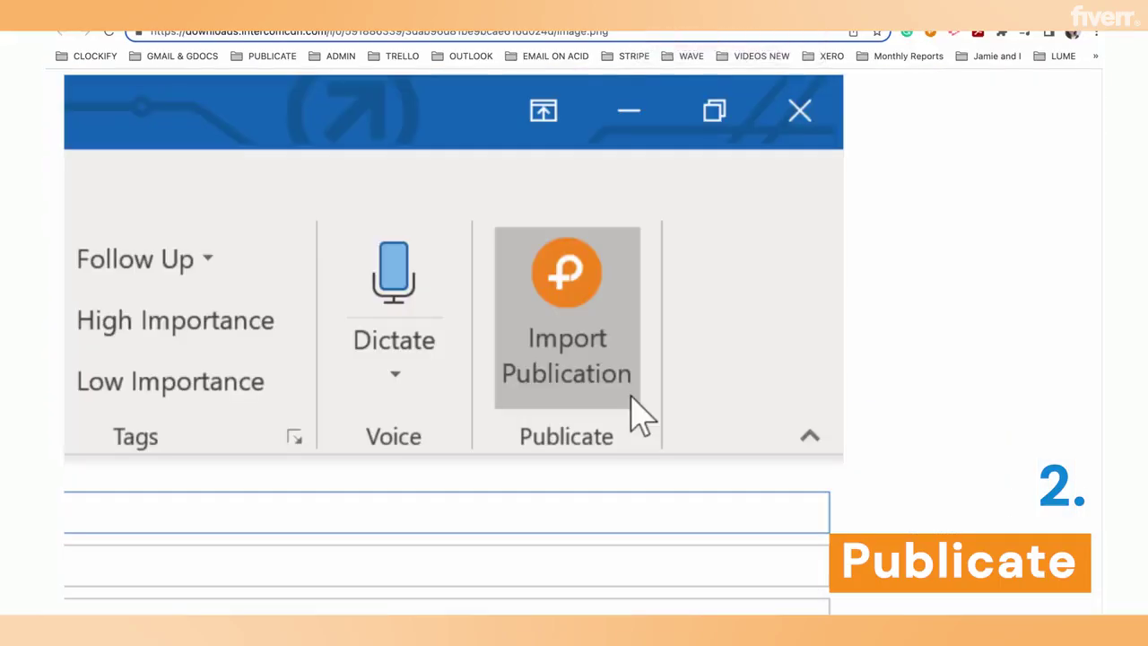